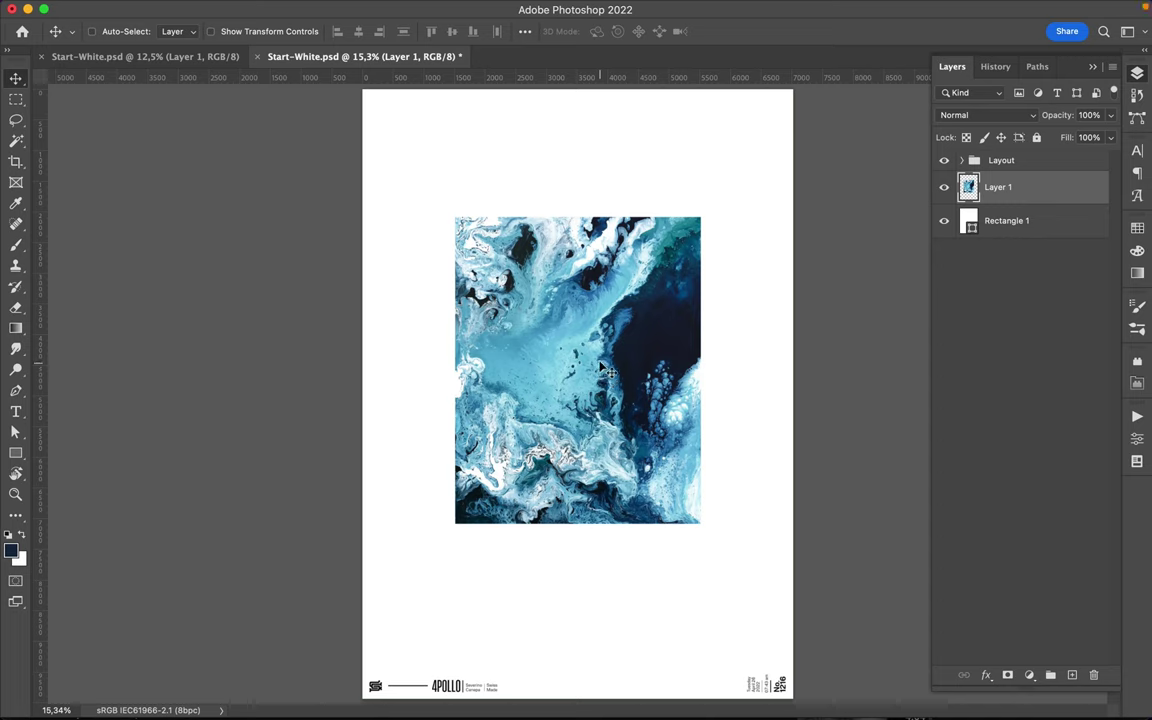
Shift the marbled image down-left and copy a strip along its bottom edge to a new layer
drag(606, 378, 586, 432)
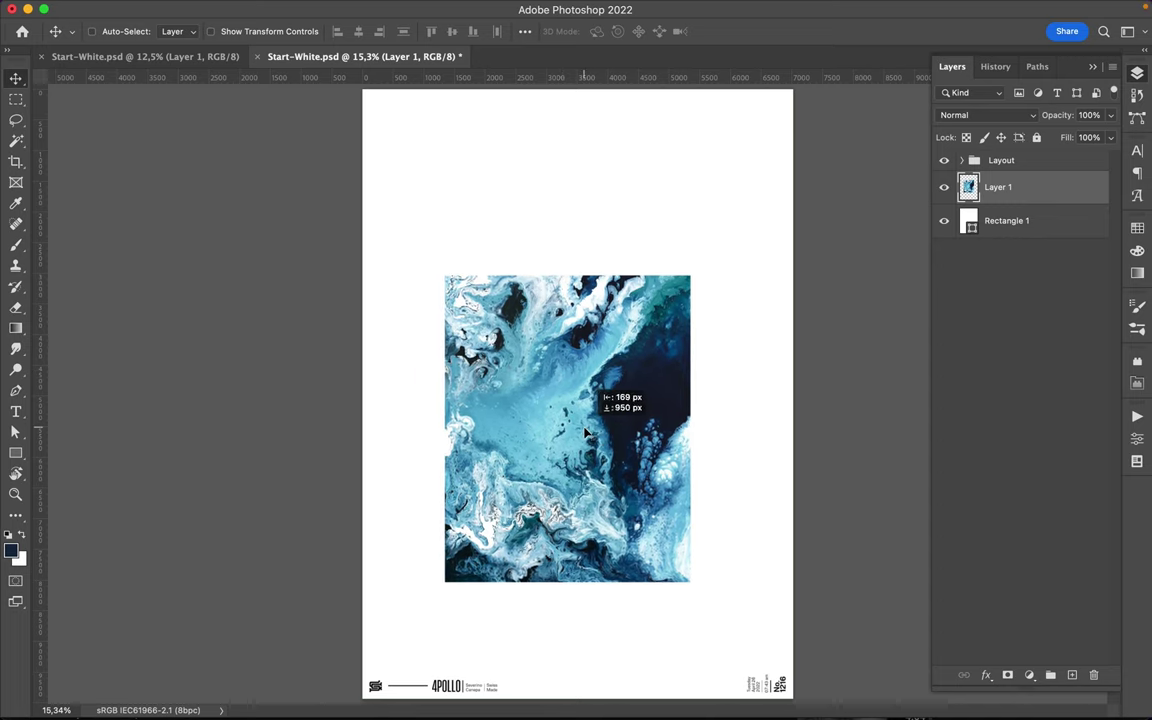
key(l)
mouse_move(459, 529)
mouse_down()
mouse_move(689, 587)
mouse_move(455, 526)
mouse_move(497, 572)
mouse_up()
key(ctrl+j)
key(v)
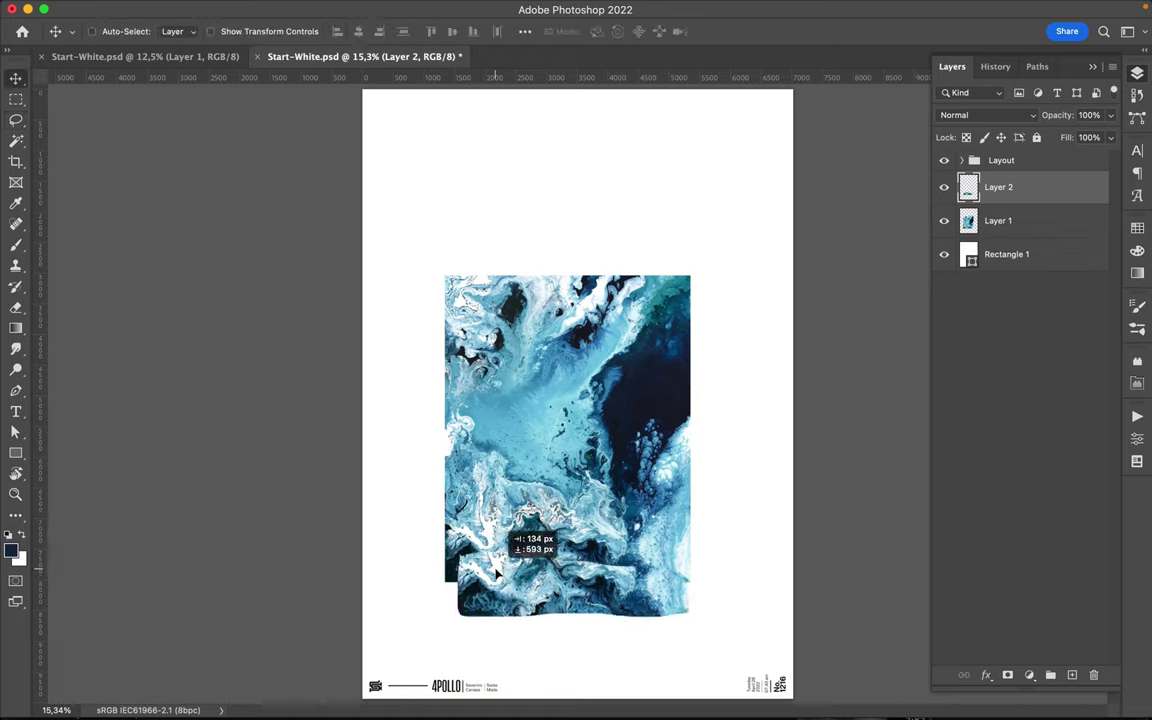
Copy a tall strip from the image's left edge to its own layer and move it left and down
key(l)
mouse_move(458, 283)
mouse_down()
mouse_move(466, 542)
mouse_move(477, 289)
mouse_up()
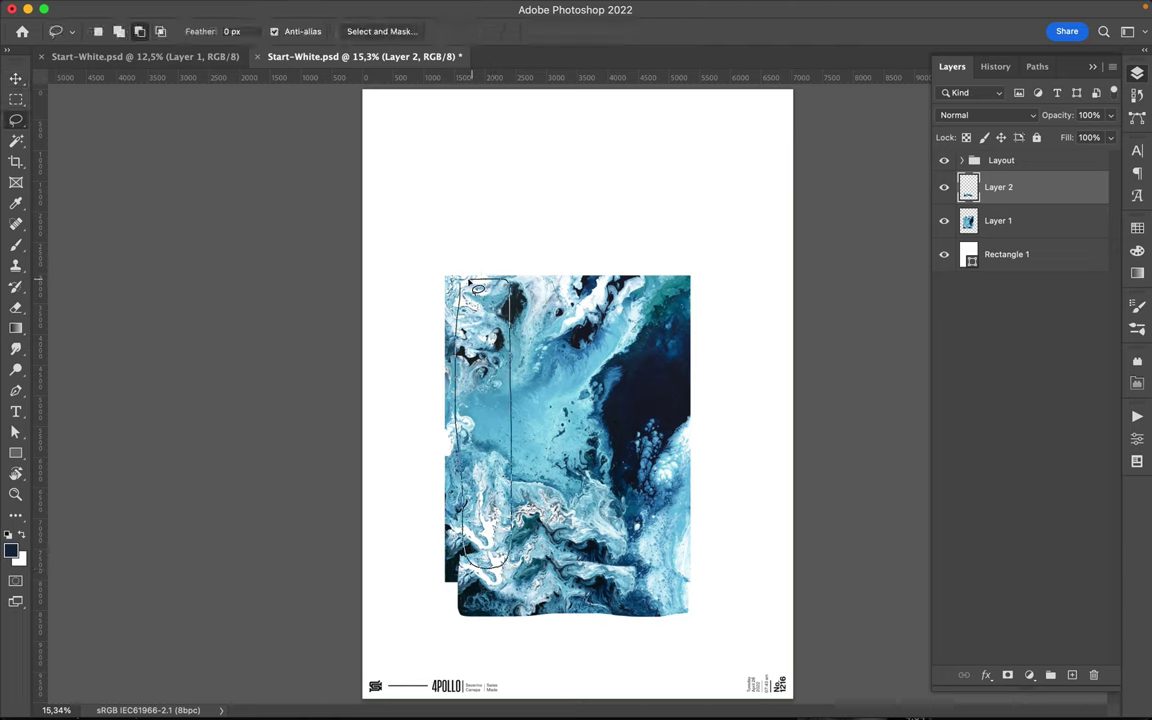
drag(471, 283, 470, 282)
click(1046, 217)
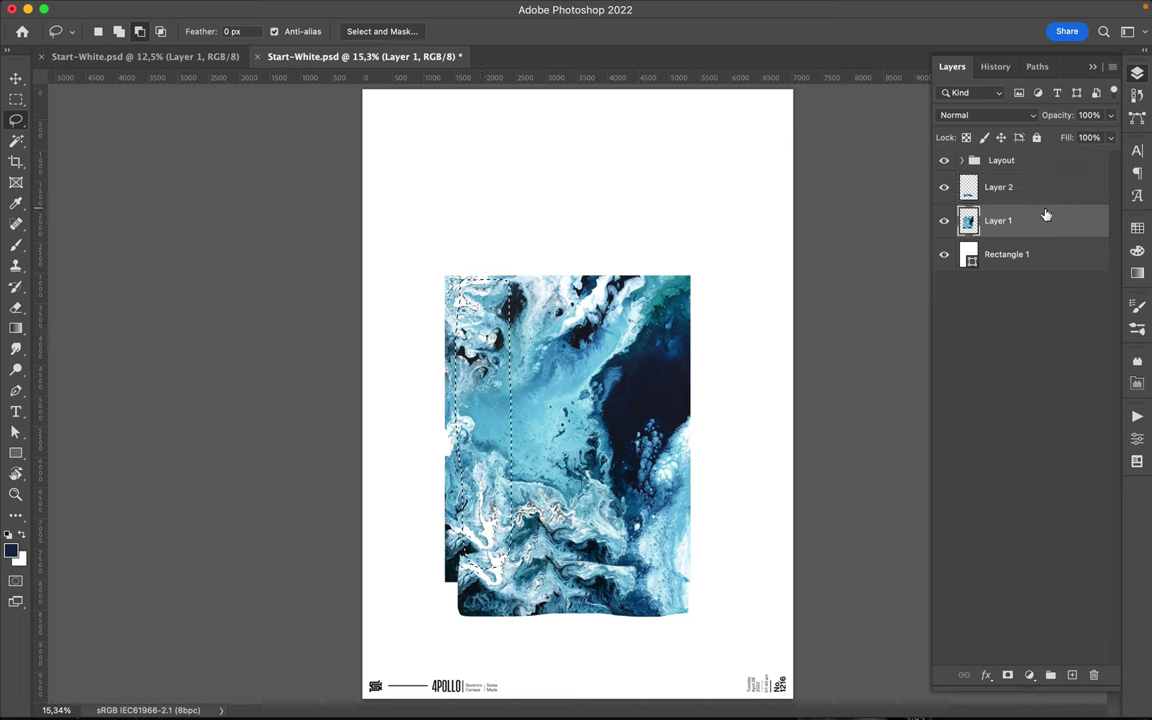
key(ctrl+j)
key(v)
drag(443, 368, 394, 395)
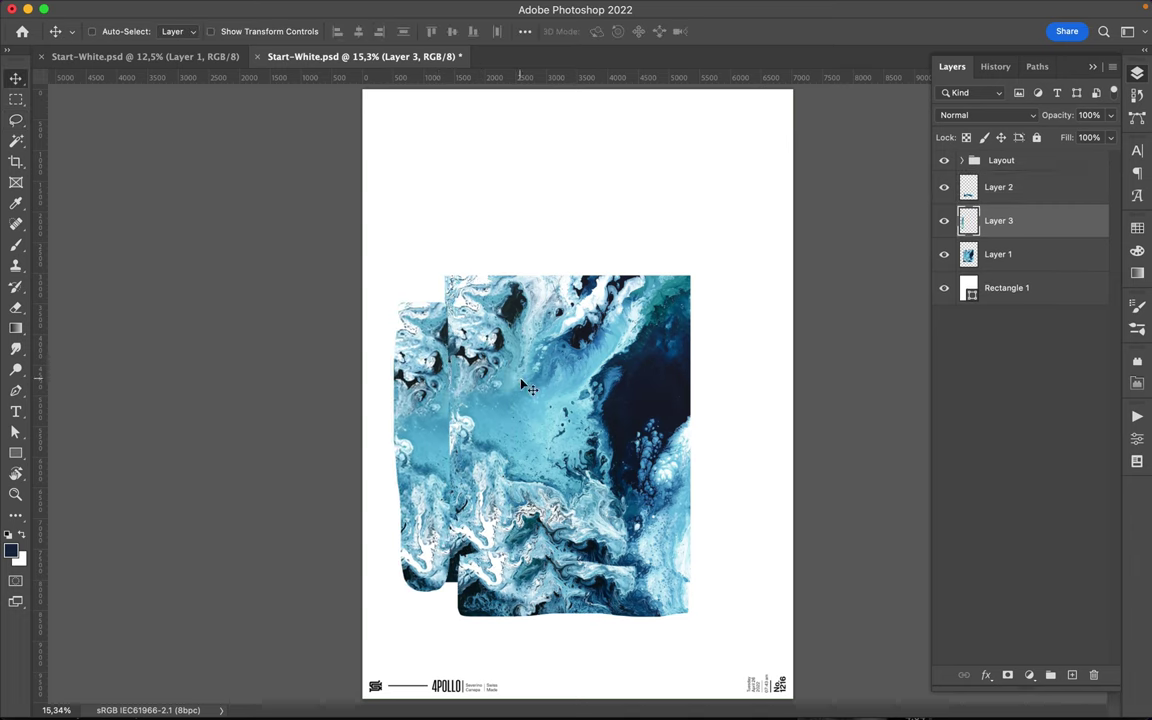
Copy the large upper-right block to its own layer and move it up and right
key(l)
mouse_move(517, 284)
mouse_down()
mouse_move(513, 416)
mouse_move(688, 362)
mouse_up()
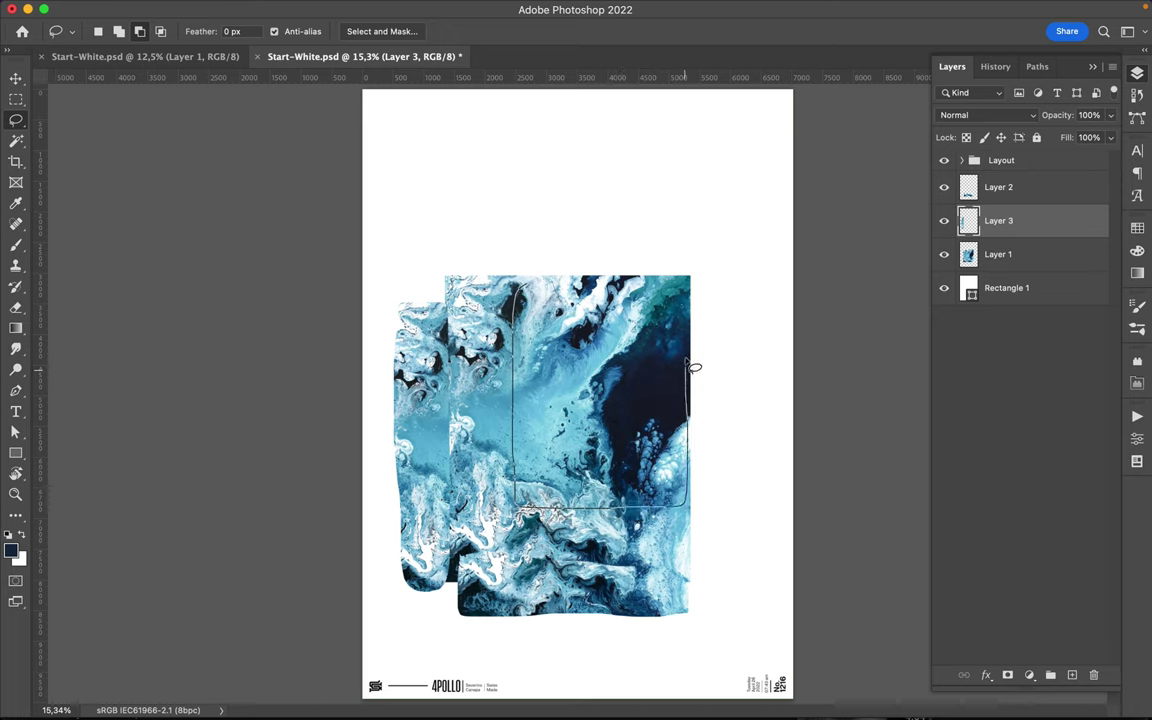
drag(694, 368, 495, 262)
key(ctrl+c)
click(526, 283)
click(1026, 257)
key(ctrl+j)
key(v)
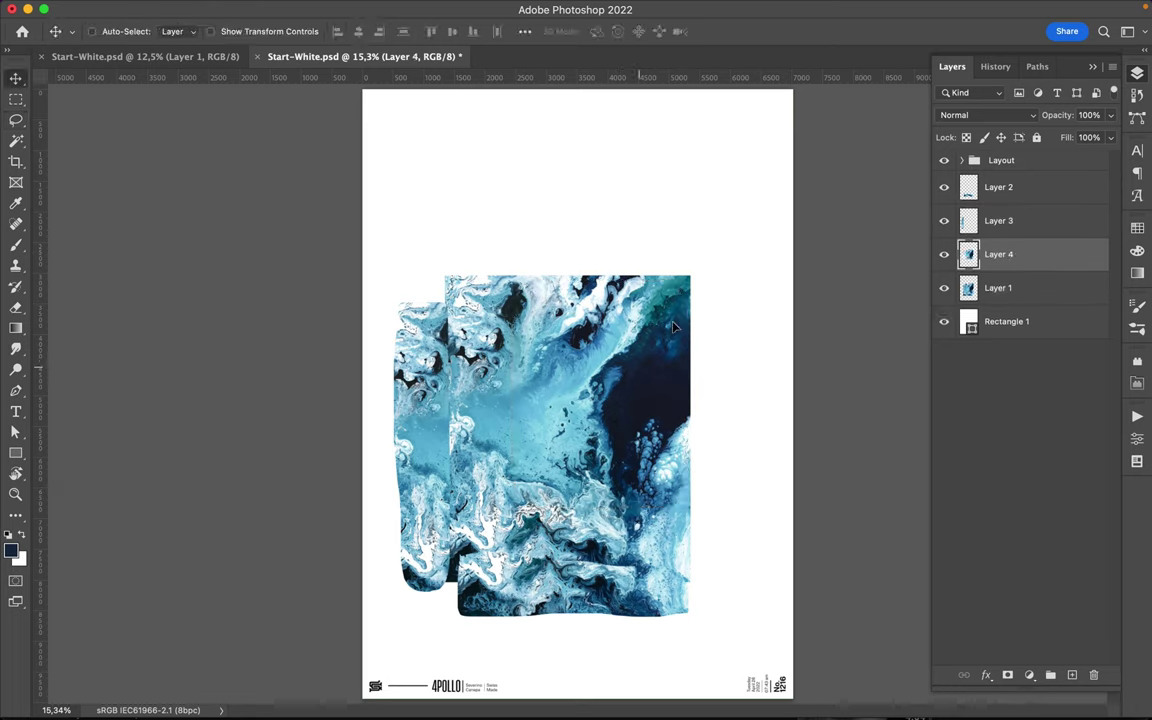
drag(673, 327, 723, 267)
Hide the original marbled layer and nudge the left strip and upper-right block into place
click(944, 288)
mouse_move(438, 496)
mouse_down()
mouse_move(463, 463)
mouse_move(452, 439)
mouse_up()
ctrl+click(626, 360)
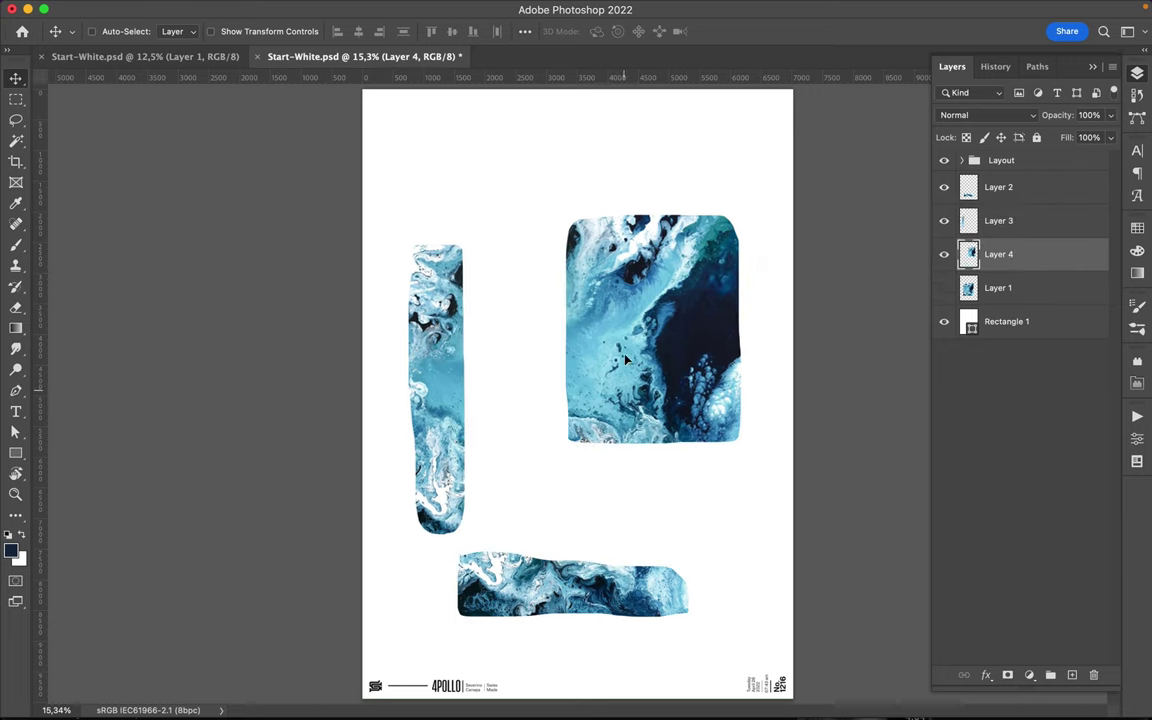
drag(626, 360, 626, 302)
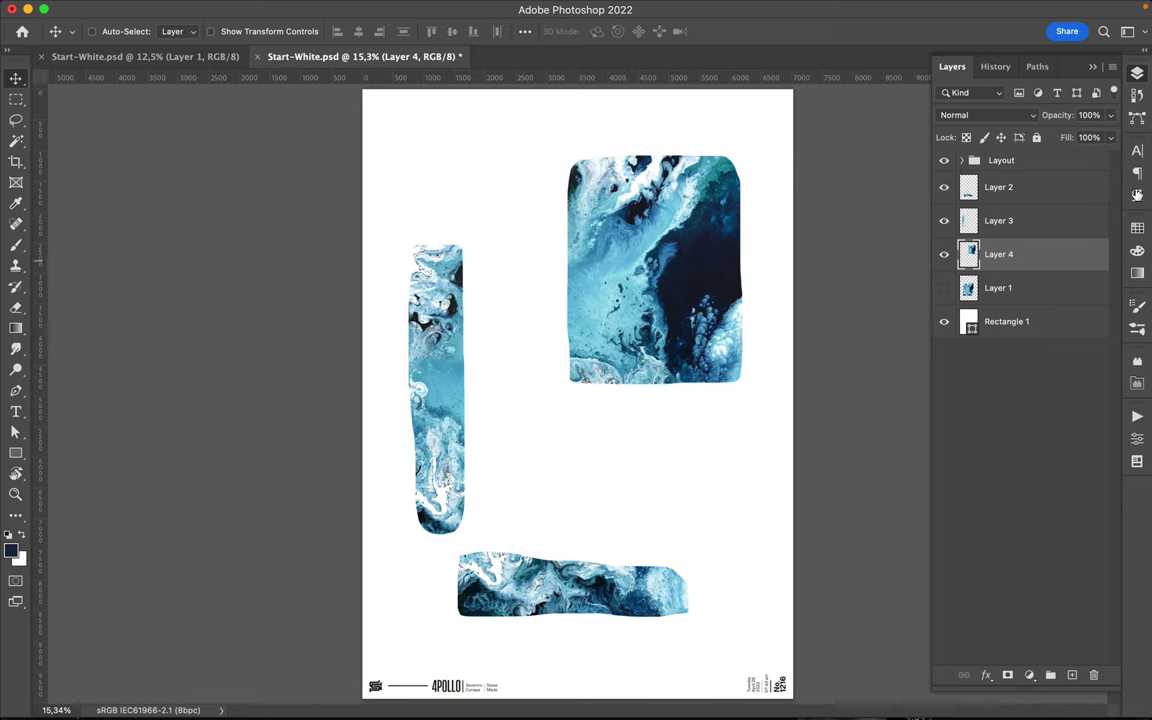
Choose pink from the swatches and set the brush size to 332 px
click(1137, 228)
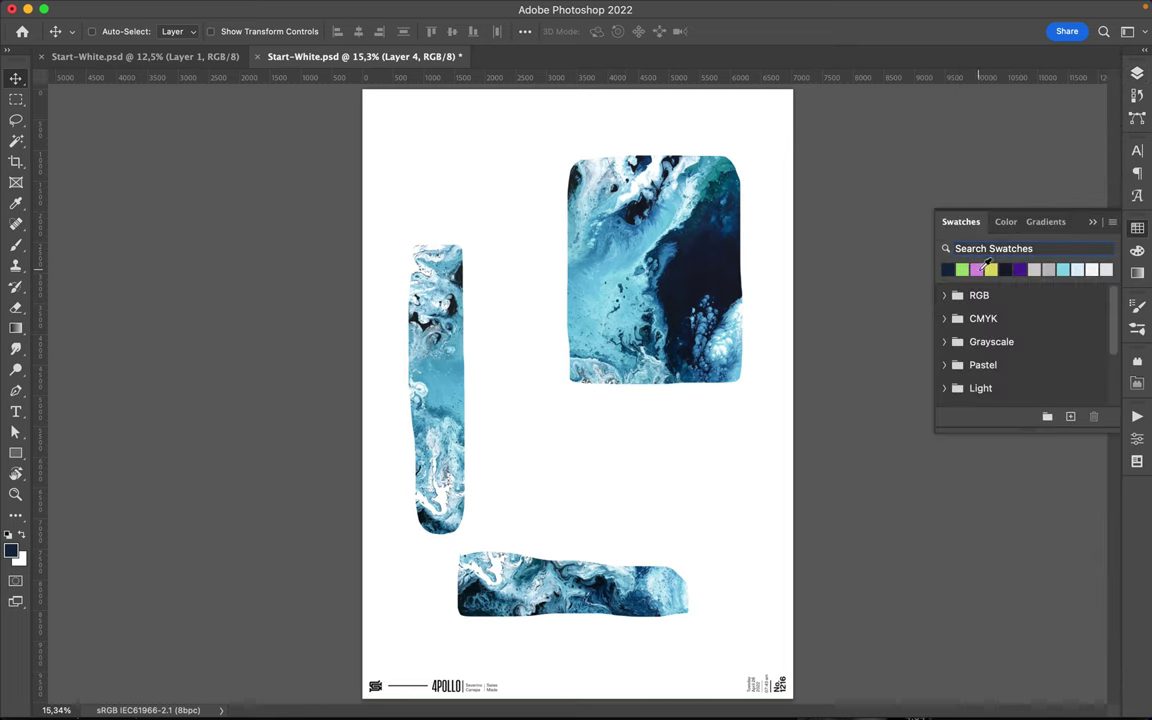
click(977, 269)
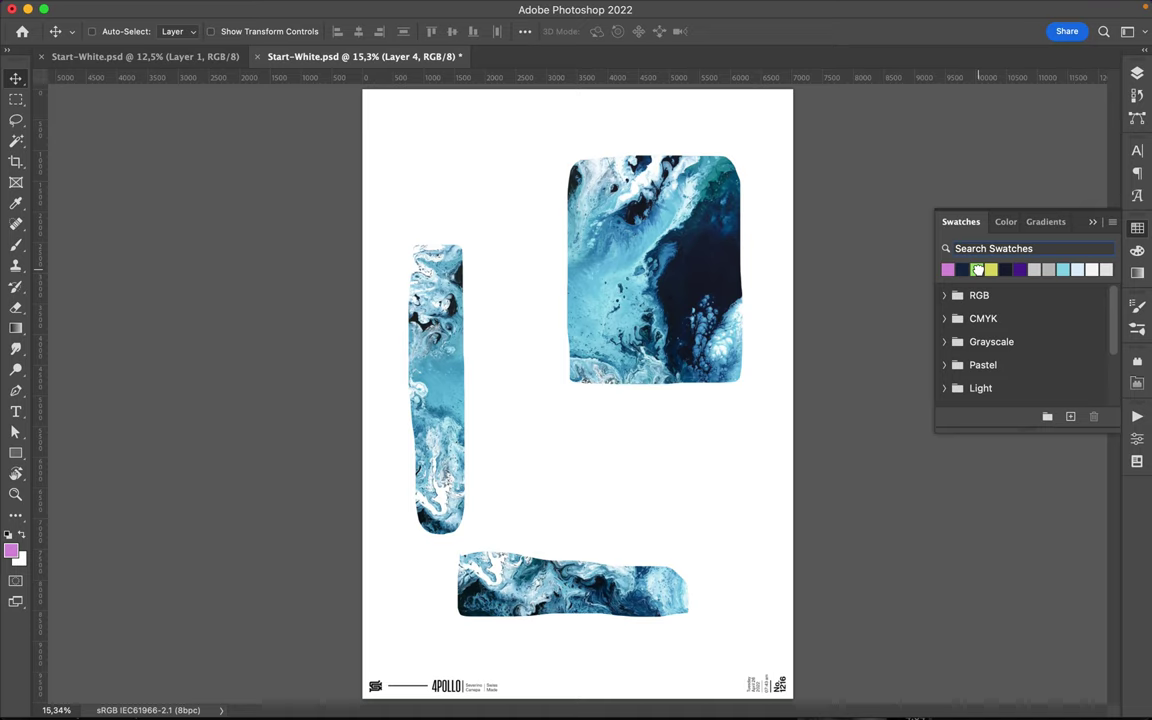
key(b)
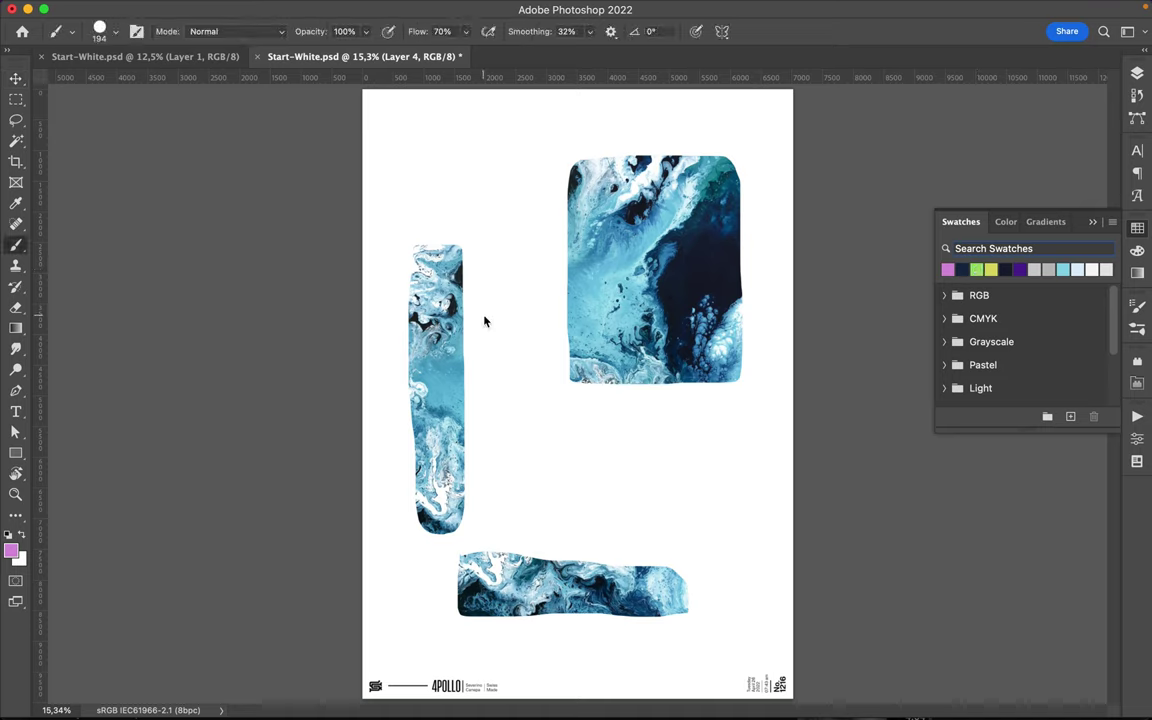
right_click(487, 321)
text(332)
key(Return)
Undo a trial pink stroke and add an empty layer above Rectangle 1
mouse_move(472, 265)
mouse_down()
mouse_move(563, 368)
mouse_move(603, 370)
mouse_move(590, 300)
mouse_up()
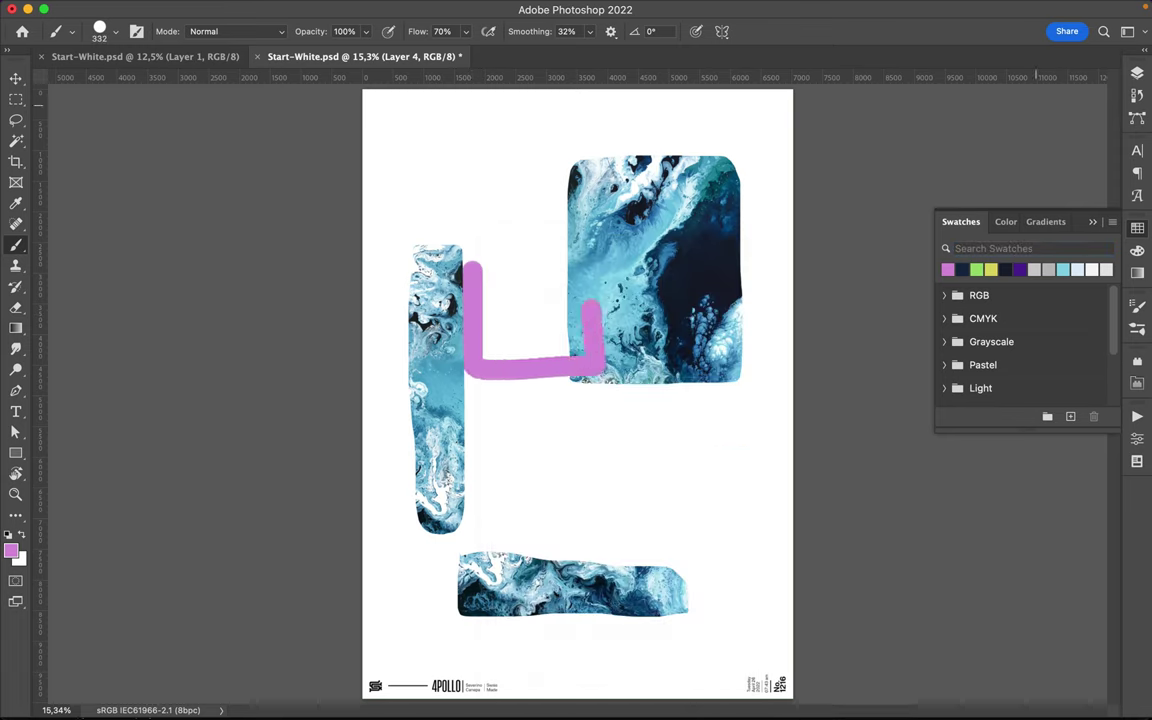
key(F7)
key(ctrl+z)
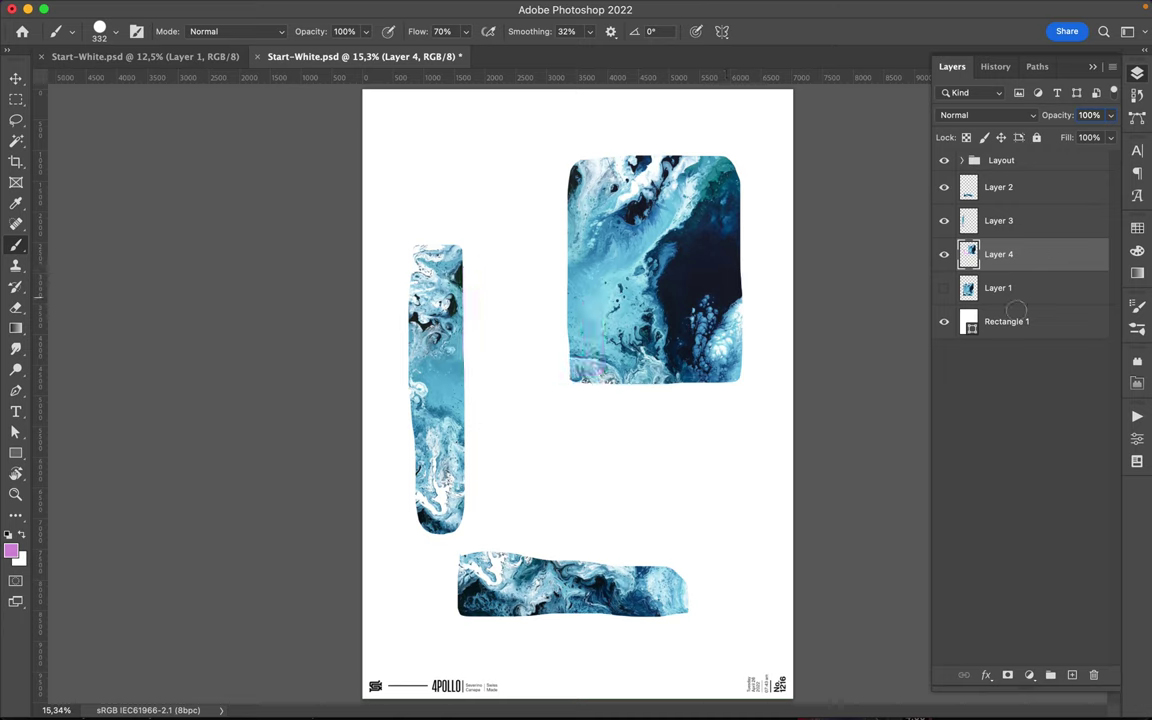
click(1049, 325)
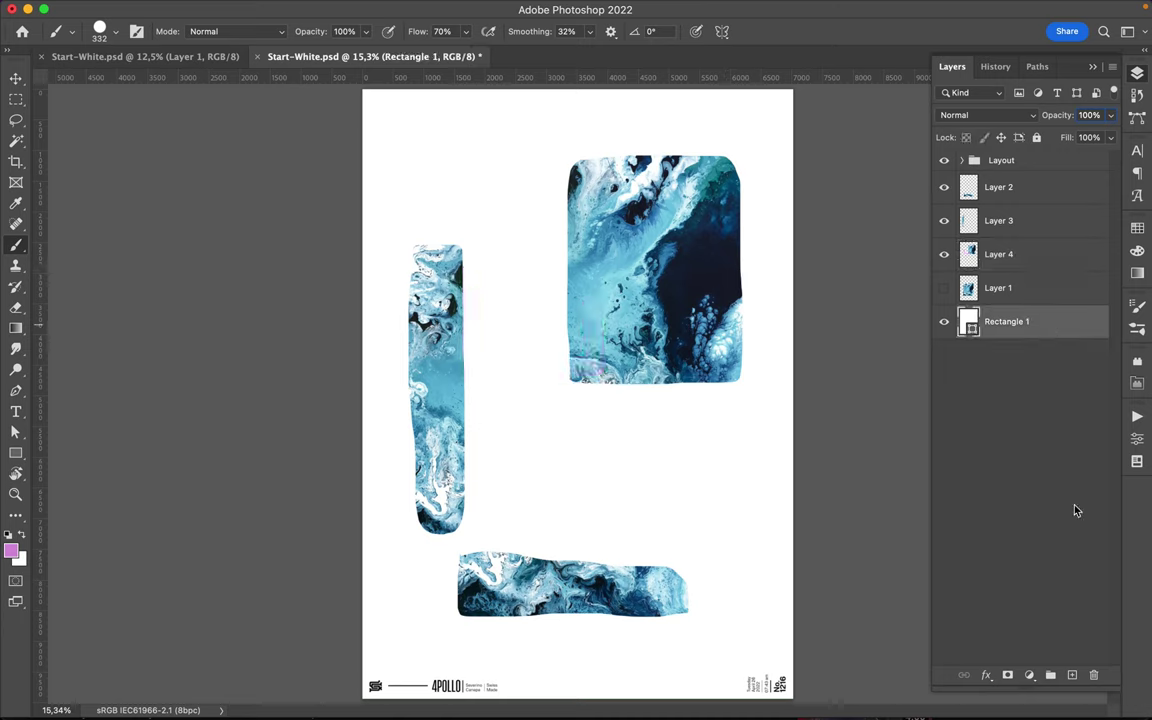
click(1073, 677)
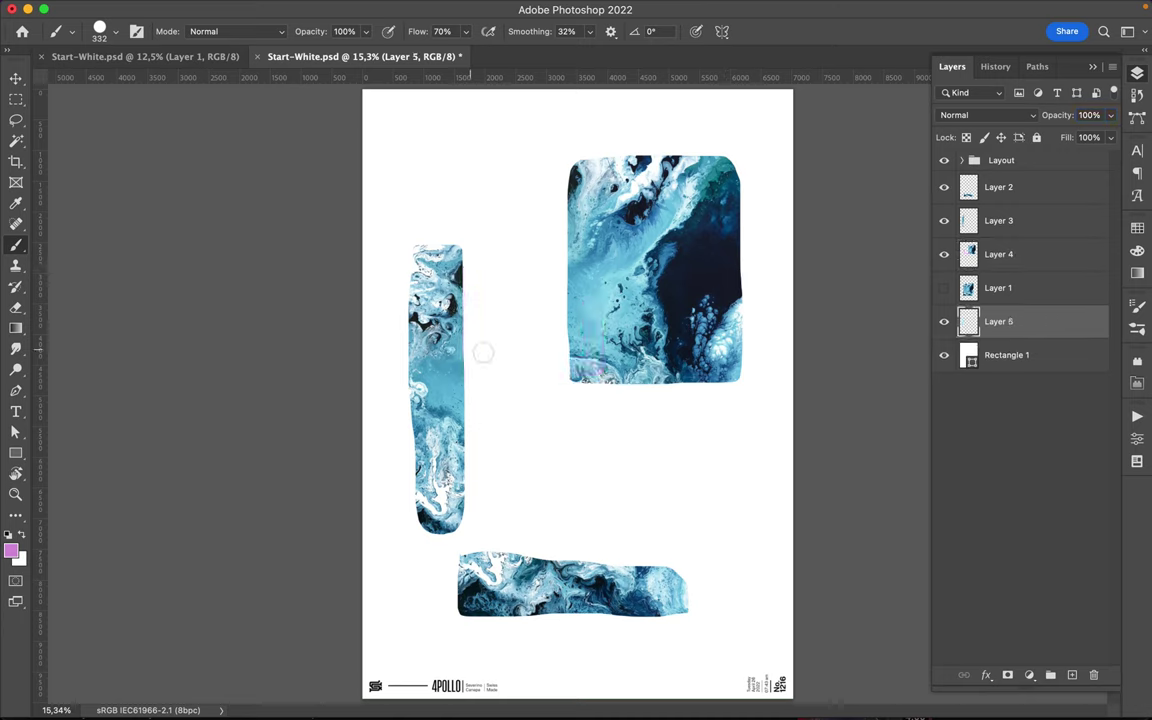
Paint pink between the left strip and top block, and a wide pink block above the bottom strip
mouse_move(470, 345)
mouse_down()
mouse_move(463, 272)
mouse_move(490, 300)
mouse_move(505, 280)
mouse_move(450, 265)
mouse_move(517, 322)
mouse_move(490, 300)
mouse_move(490, 276)
mouse_up()
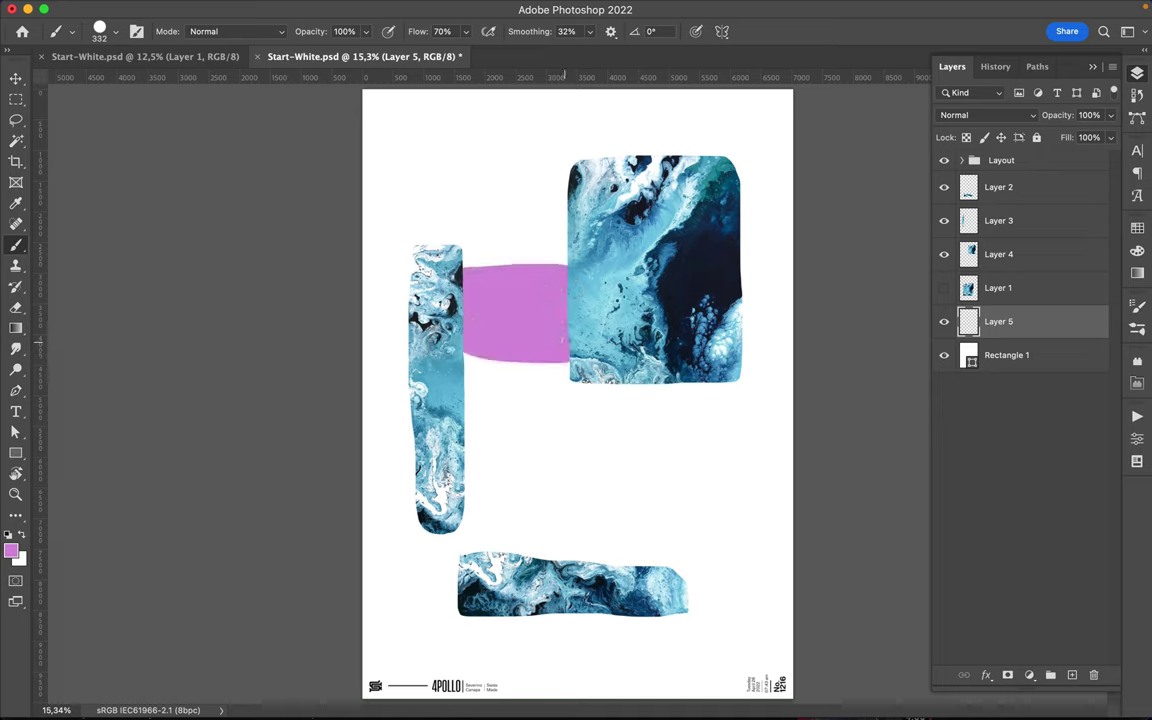
drag(577, 535, 578, 550)
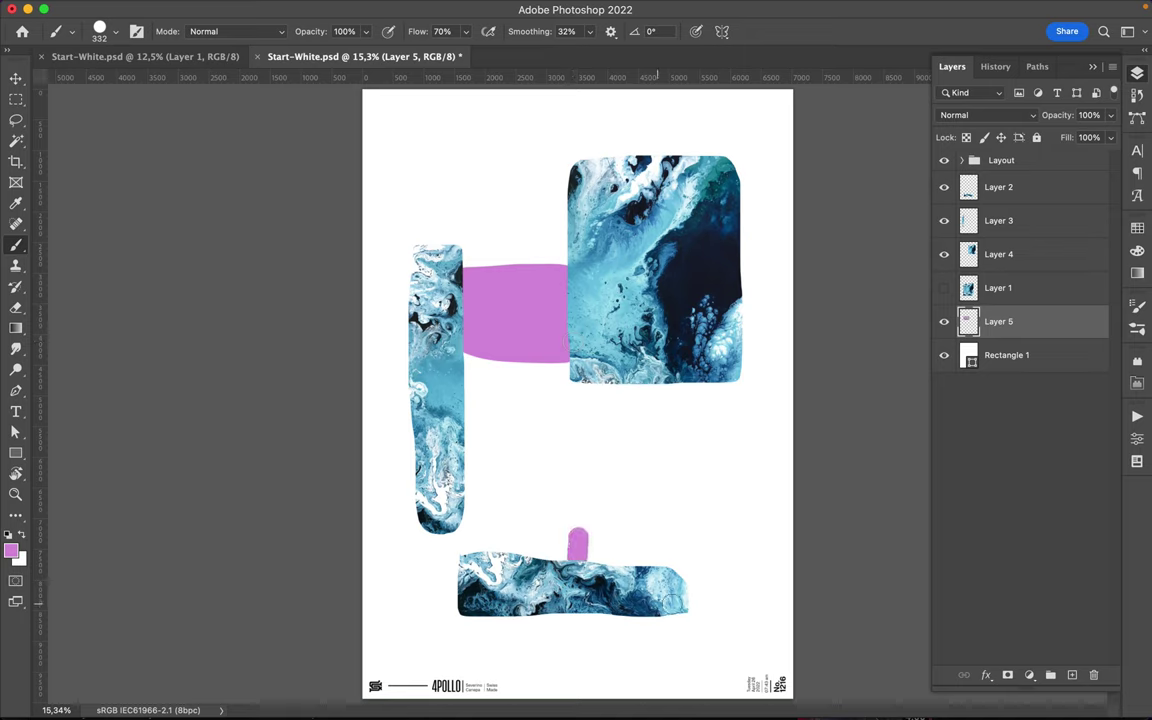
drag(684, 553, 581, 553)
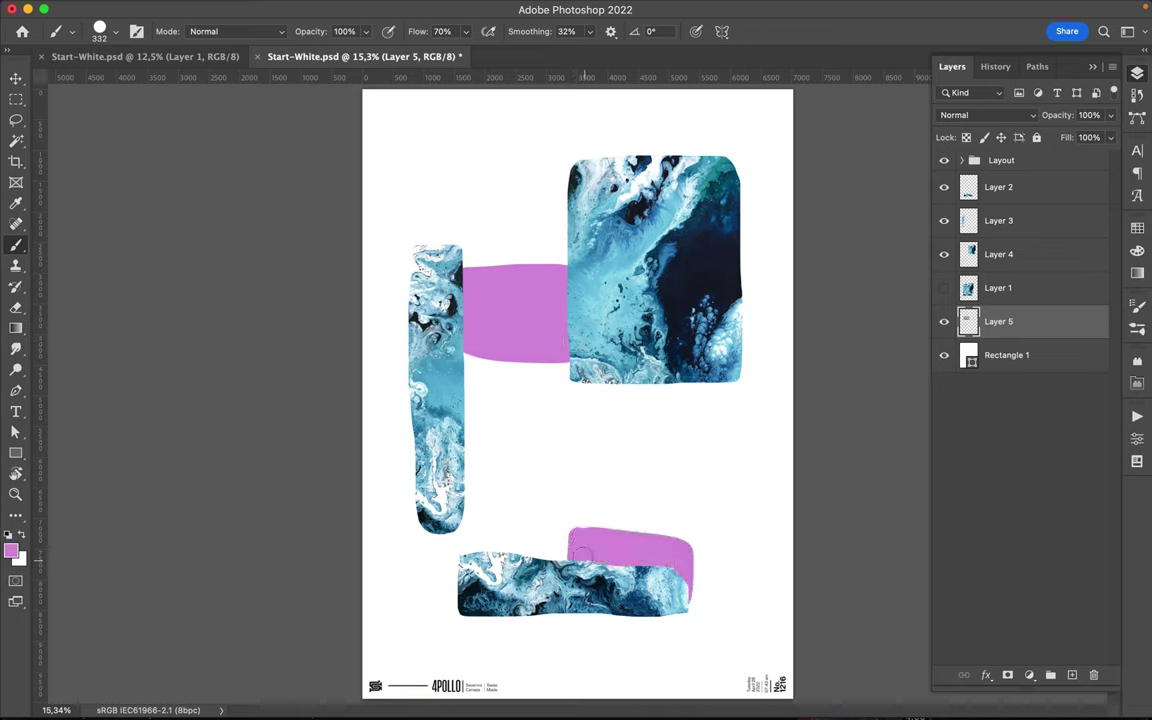
drag(694, 540, 700, 595)
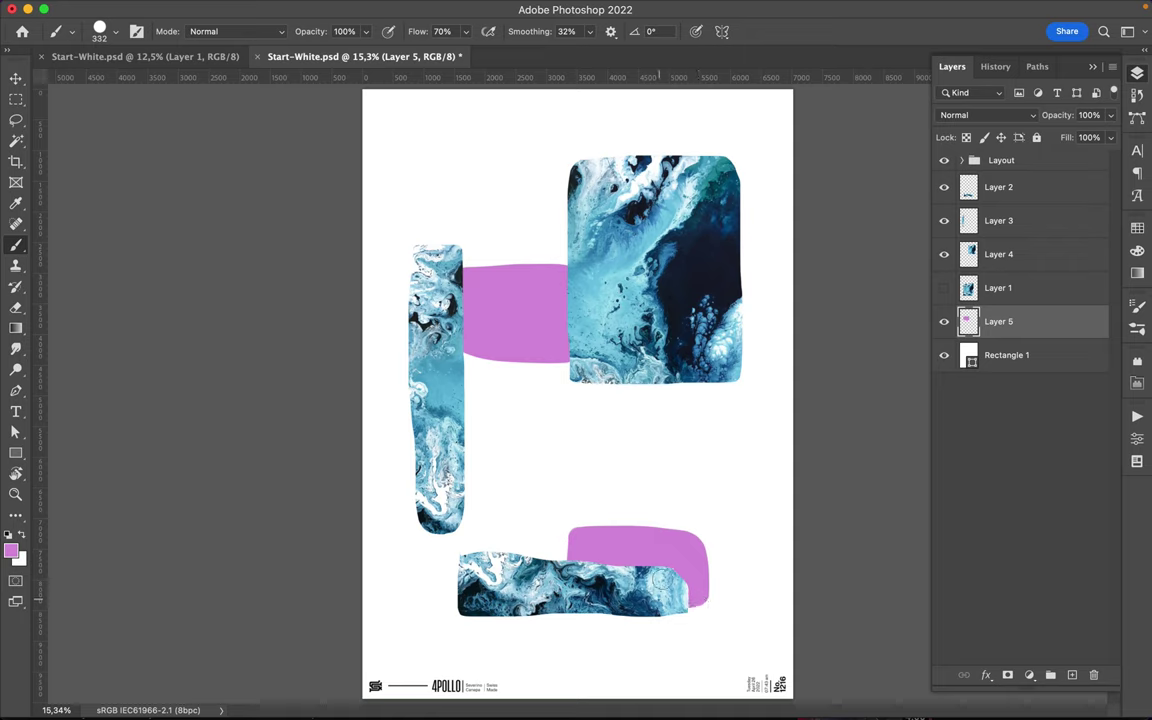
Paint pink above the top-right piece, along the left strip, and below the top piece; add Layer 6 on top
mouse_move(639, 130)
mouse_down()
mouse_move(640, 150)
mouse_move(719, 148)
mouse_up()
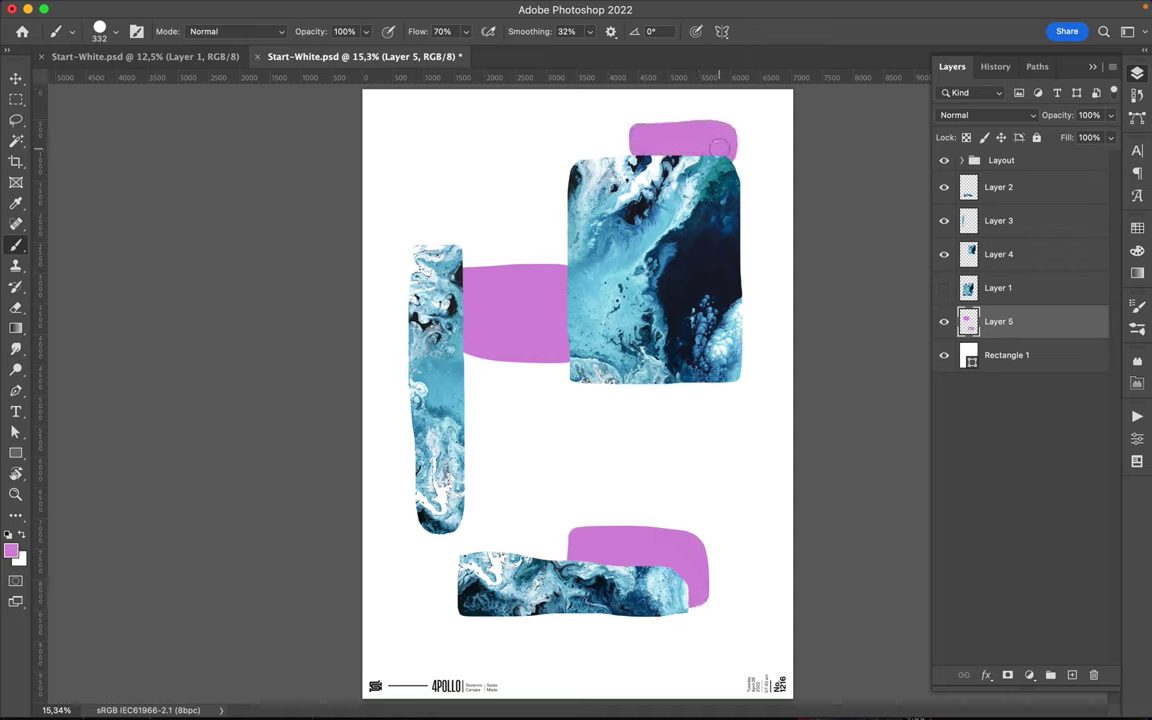
drag(406, 372, 411, 515)
drag(648, 388, 693, 384)
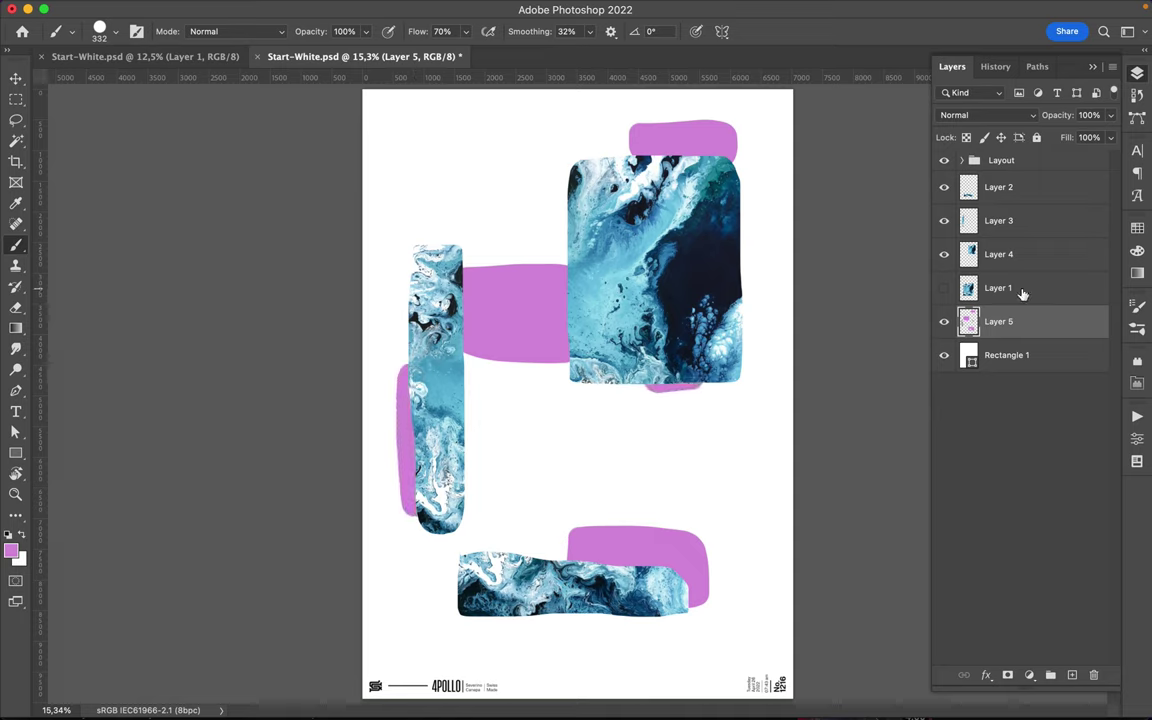
click(1020, 192)
click(1072, 675)
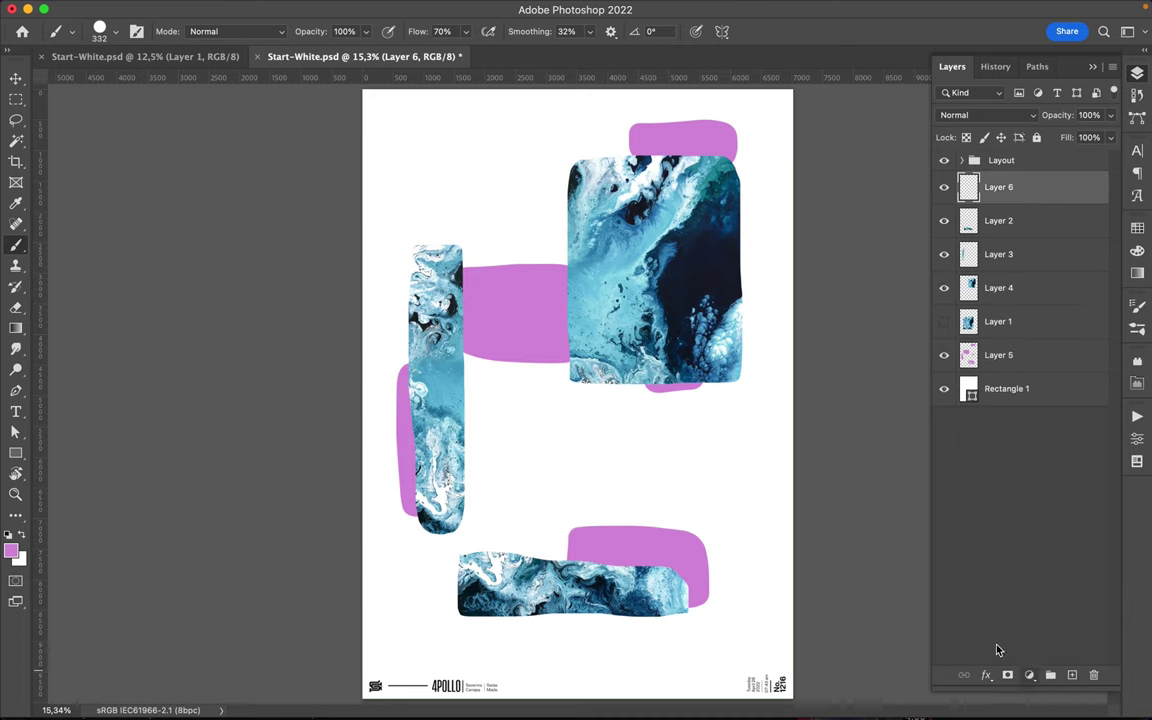
Paint a green ring across the poster's middle with a 121 px brush on Layer 6
right_click(618, 479)
click(1137, 227)
click(947, 269)
mouse_move(515, 306)
mouse_down()
mouse_move(569, 419)
mouse_move(611, 315)
mouse_up()
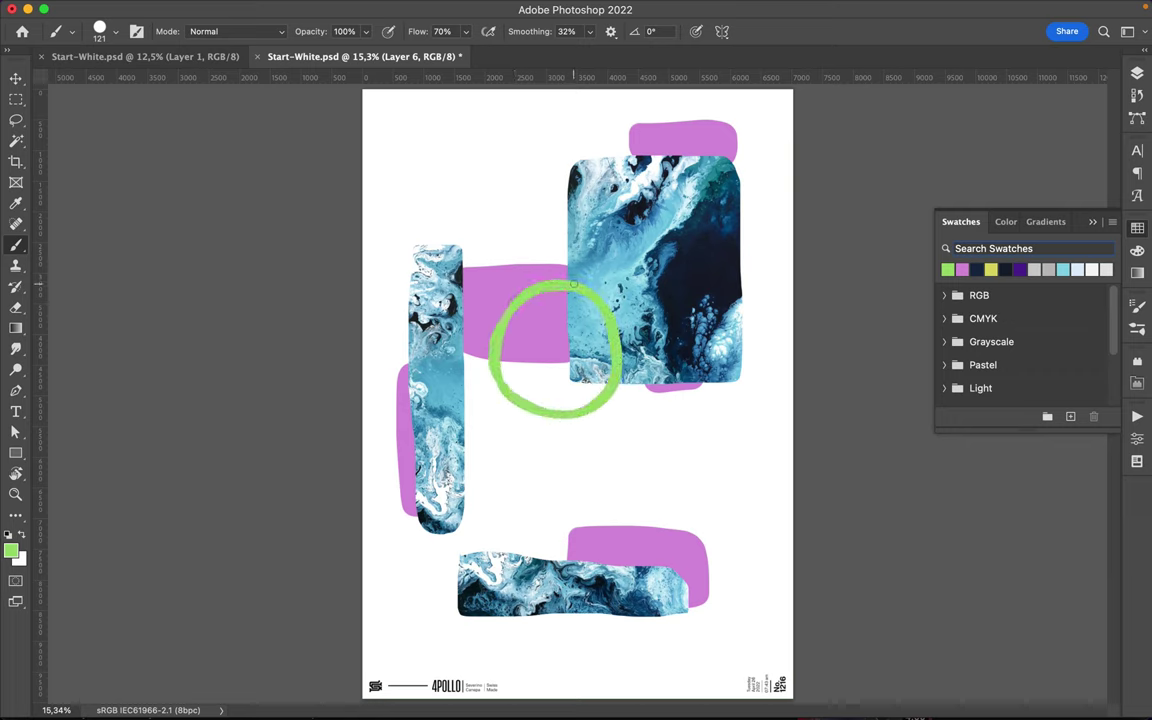
Paint a green block behind the bottom strip's lower-left end on the pink layer
key(F7)
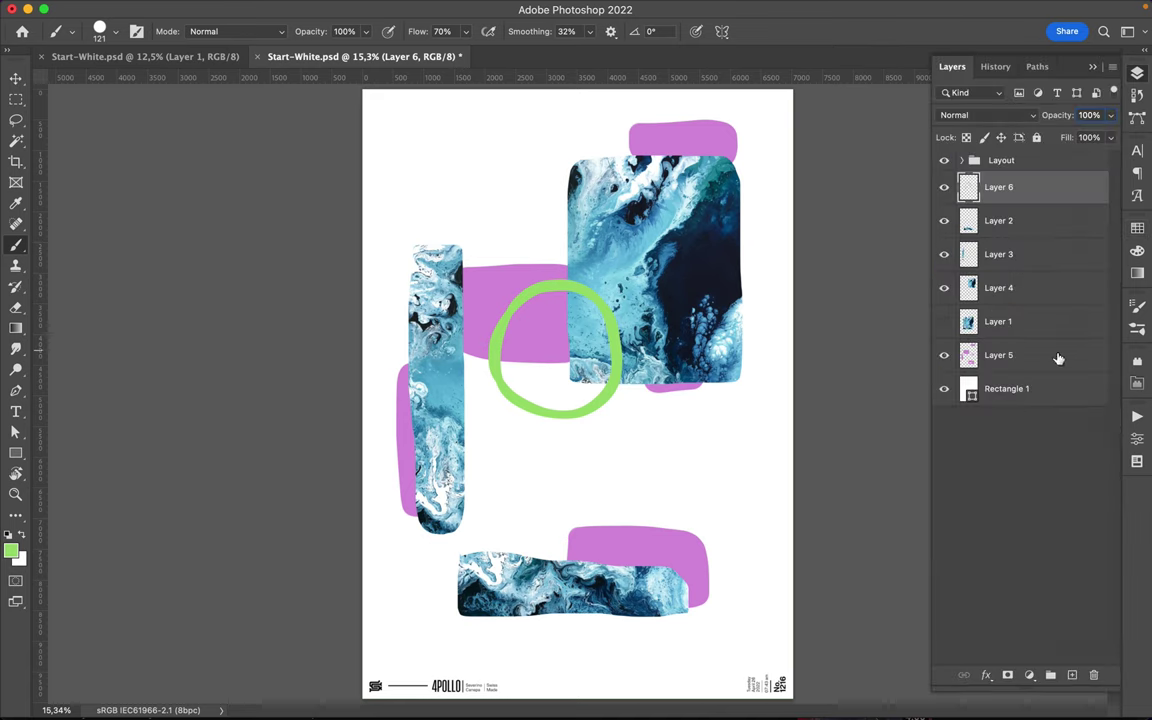
click(1050, 355)
drag(452, 582, 515, 620)
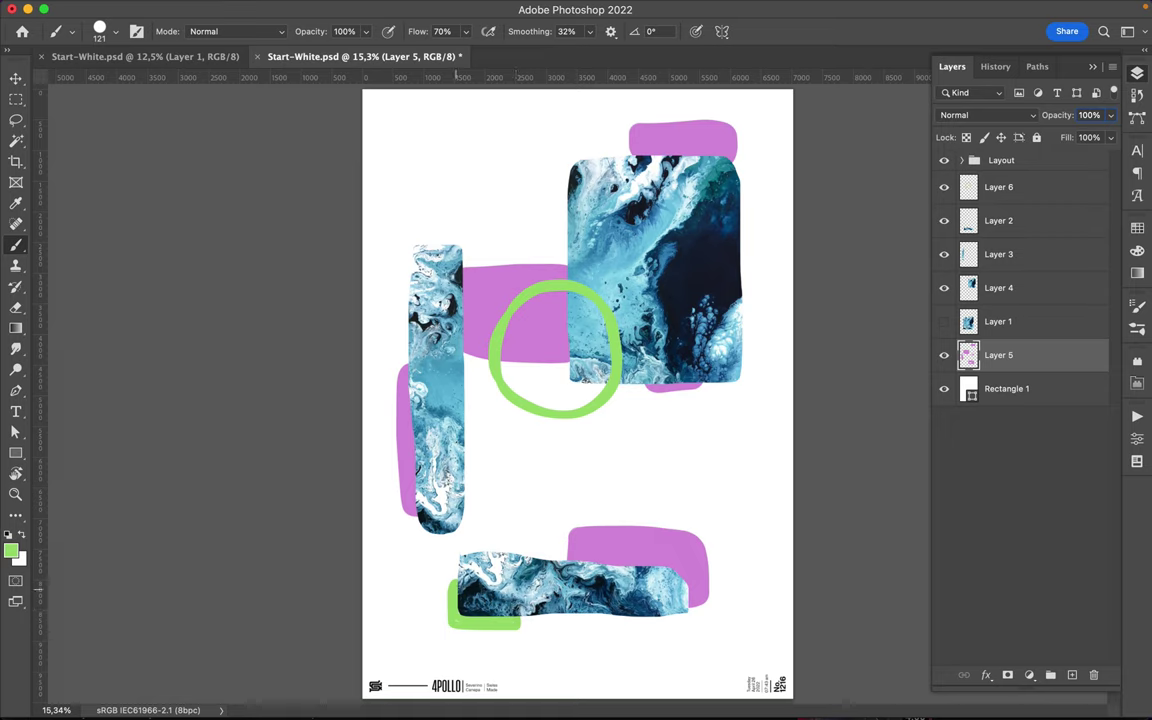
drag(449, 630, 448, 587)
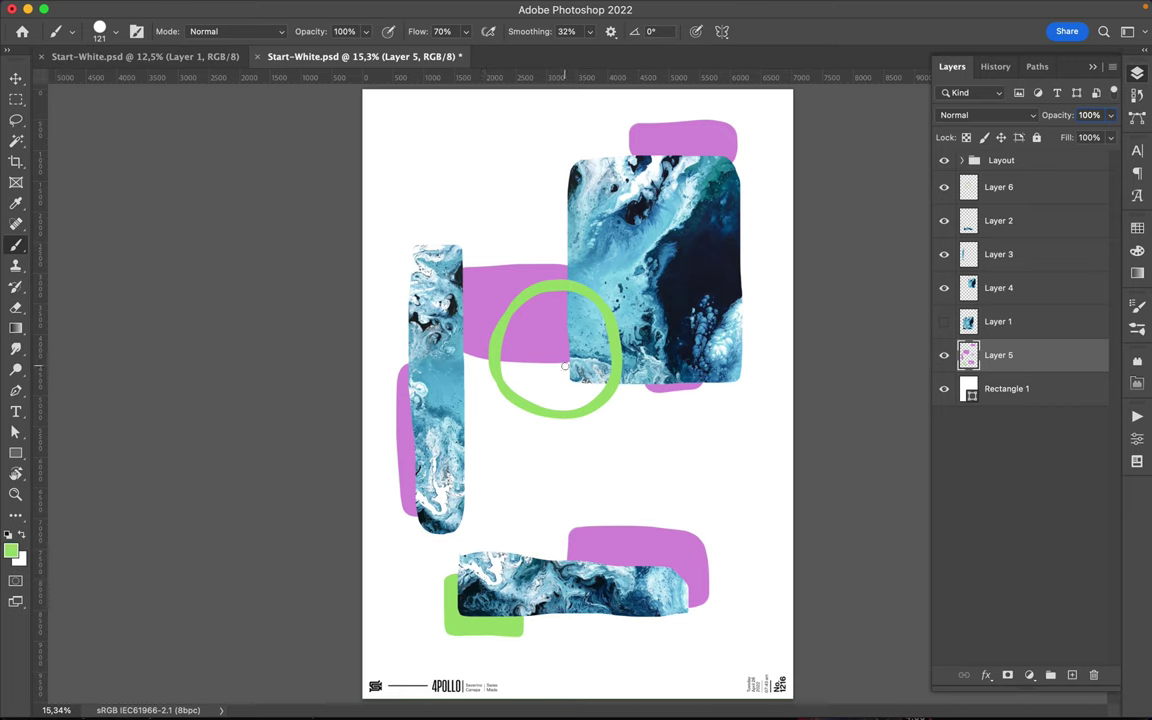
Paint a small green square at the top-right piece's corner on a new Layer 7
click(1047, 181)
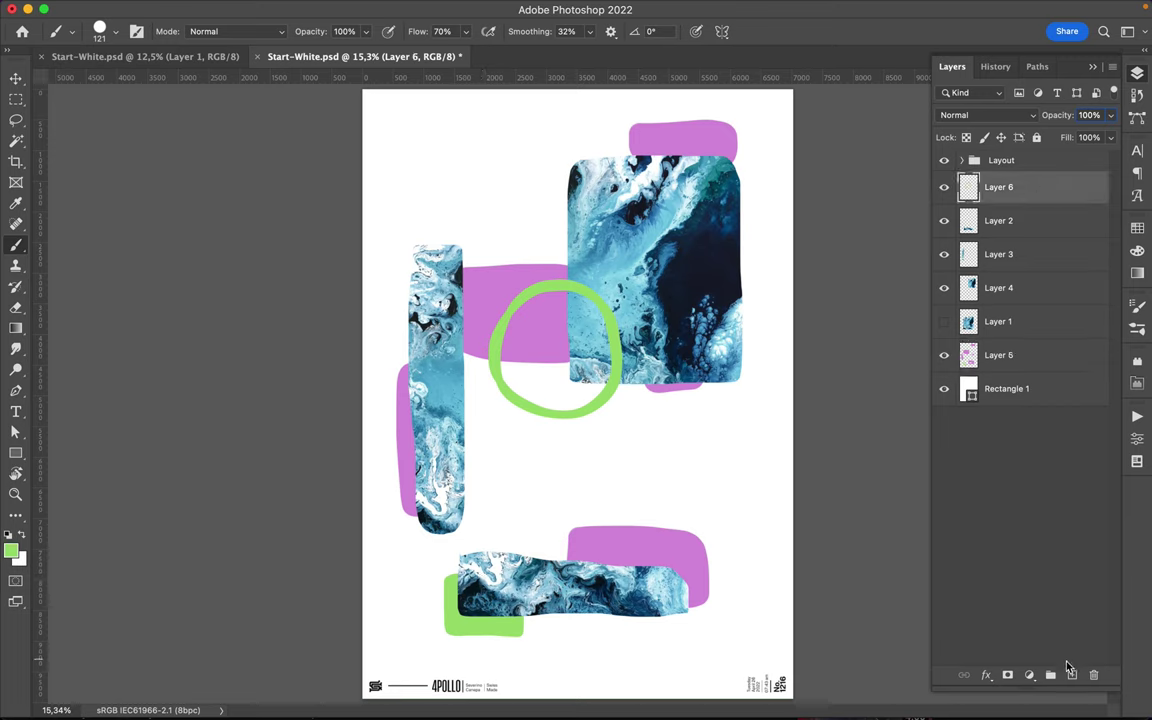
click(1072, 675)
mouse_move(578, 175)
mouse_down()
mouse_move(585, 205)
mouse_move(560, 203)
mouse_move(585, 172)
mouse_up()
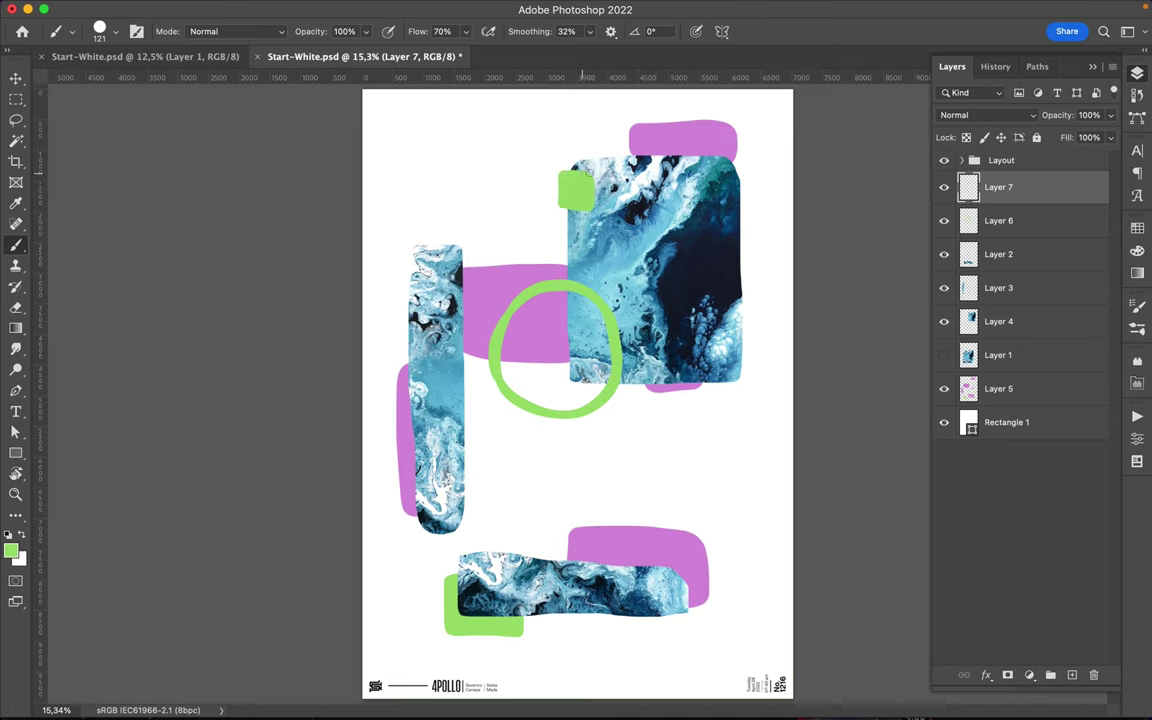
click(1137, 227)
Paint a thick dark zigzag above the lower pink shape on a new layer above Rectangle 1
click(947, 269)
click(1137, 74)
click(1006, 456)
click(1072, 675)
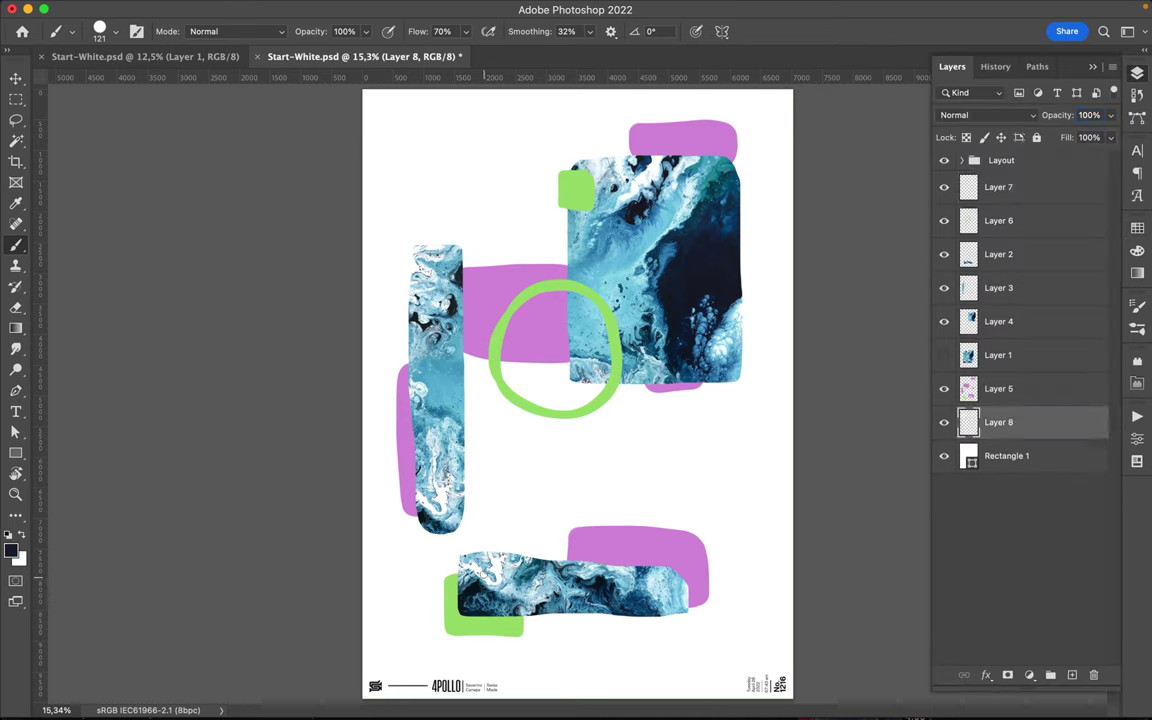
mouse_move(534, 541)
mouse_down()
mouse_move(586, 516)
mouse_move(612, 518)
mouse_up()
Shrink the brush to 11 px and move Layer 8 above Layer 5
right_click(603, 238)
drag(580, 238, 556, 238)
key(Return)
key(ctrl+z)
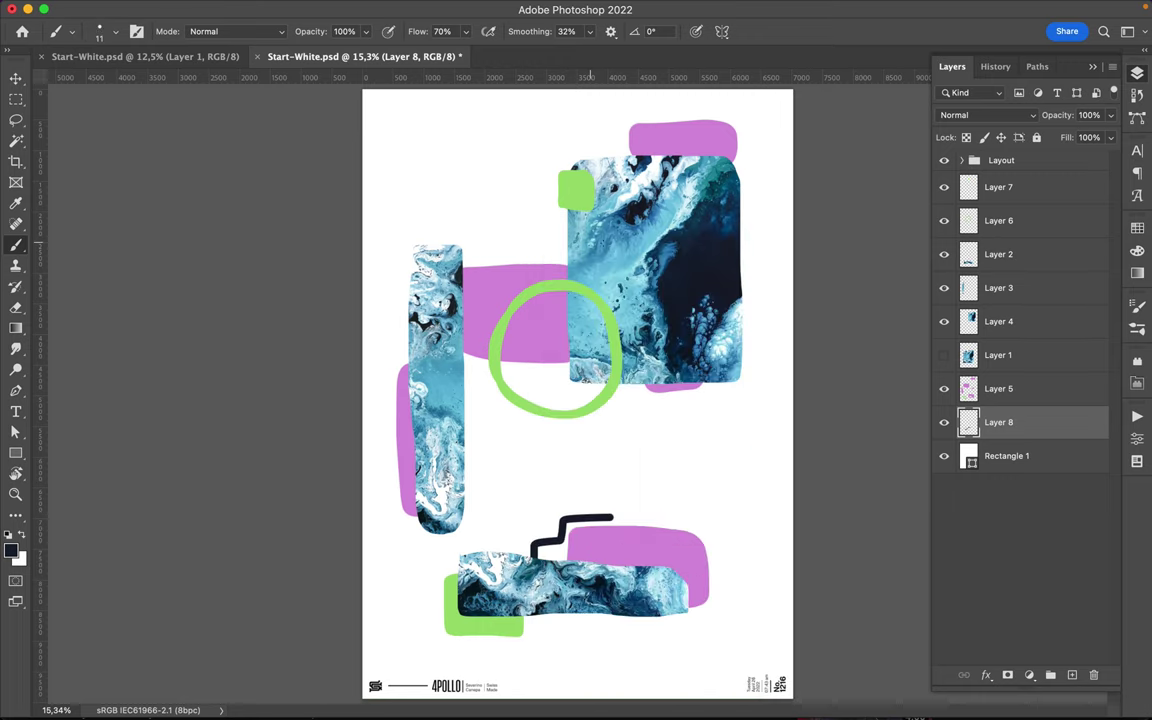
drag(990, 422, 985, 372)
Draw thin wavy lines near the left strip's top and down the left pink shape's edge
drag(463, 268, 503, 304)
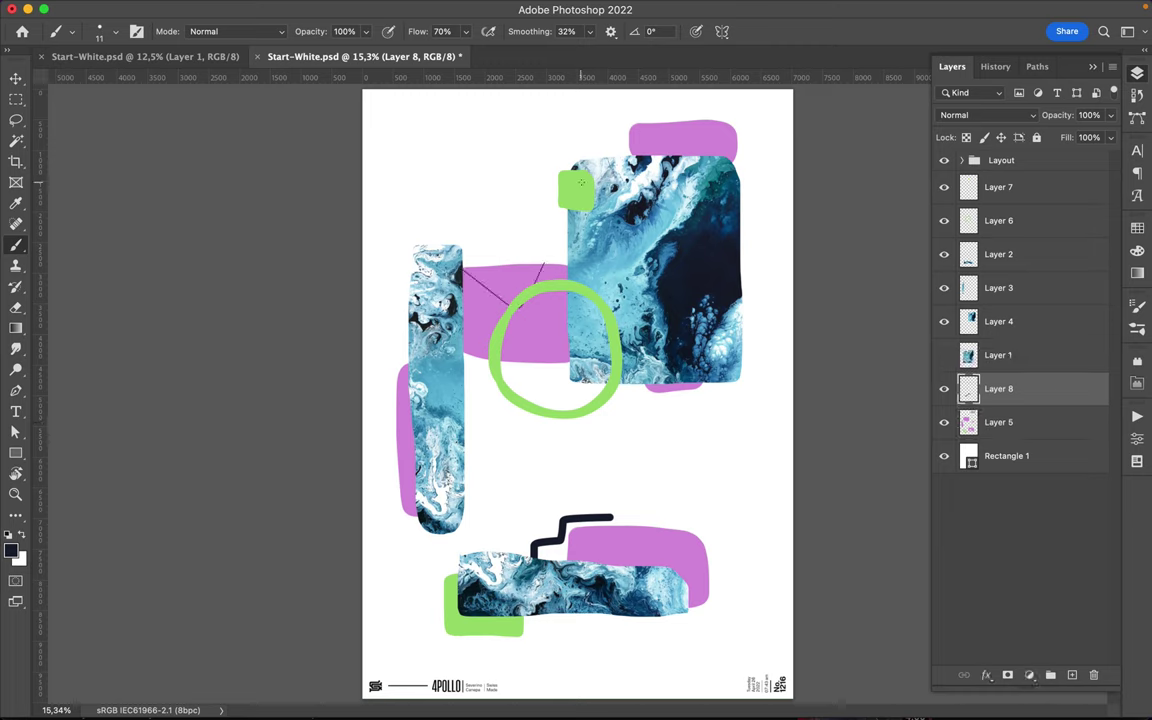
key(ctrl+z)
drag(463, 265, 550, 238)
drag(399, 366, 416, 513)
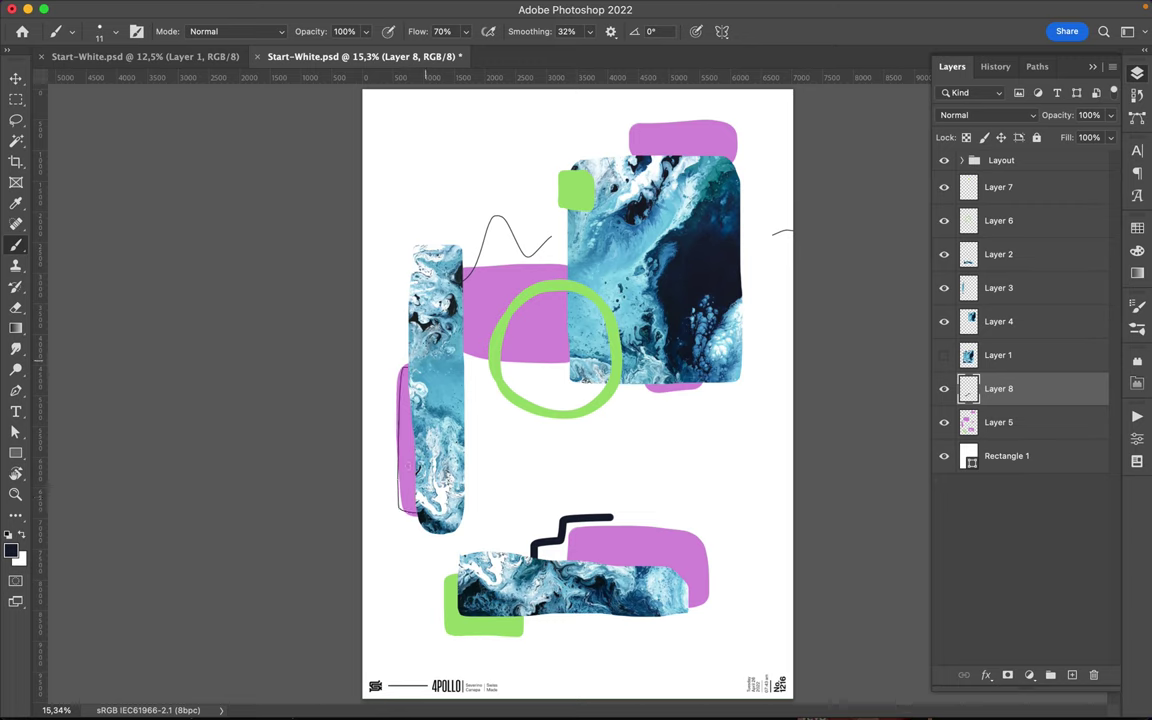
drag(399, 370, 436, 515)
drag(398, 372, 400, 515)
drag(394, 396, 398, 510)
drag(416, 370, 433, 517)
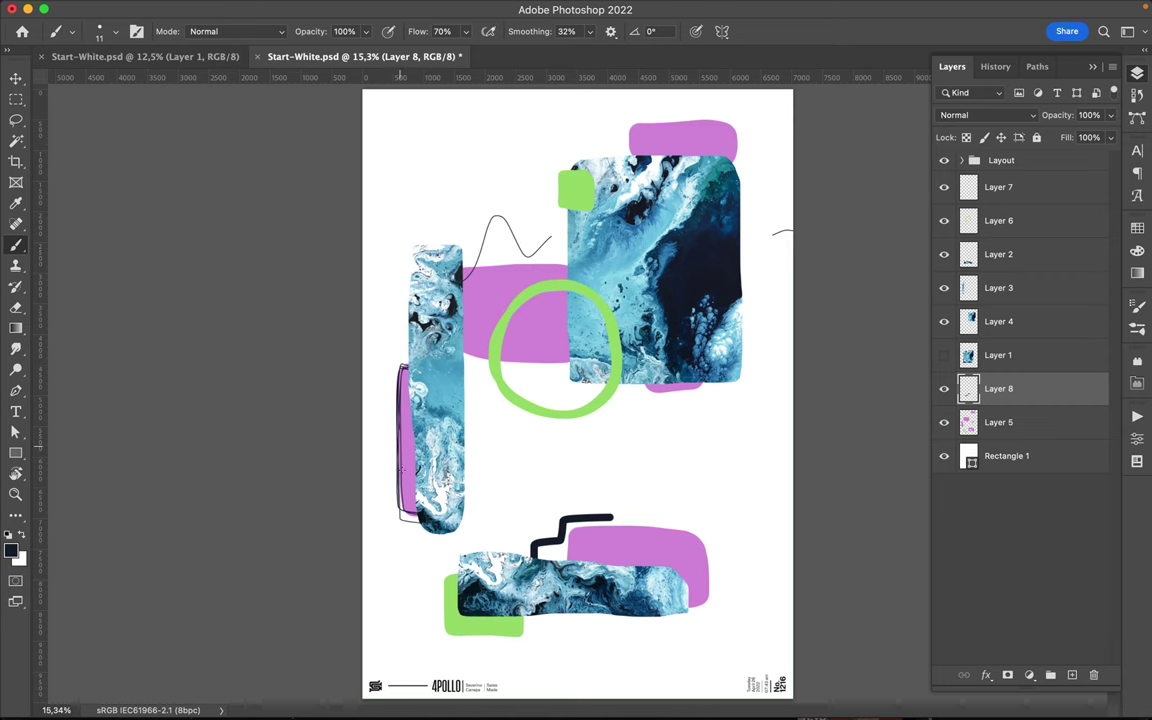
Zoom in and scribble dark lines across the bottom of the left pink shape
scroll(500, 495, up, 5)
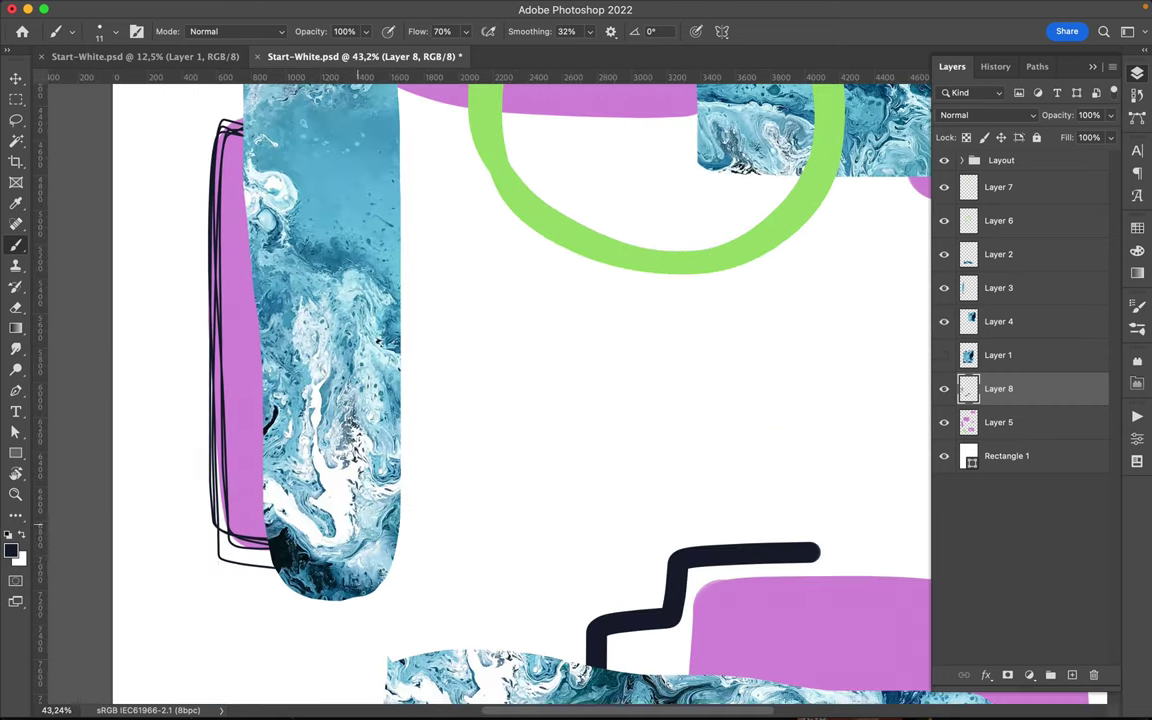
drag(218, 550, 268, 560)
scroll(380, 510, down, 2)
scroll(500, 400, down, 2)
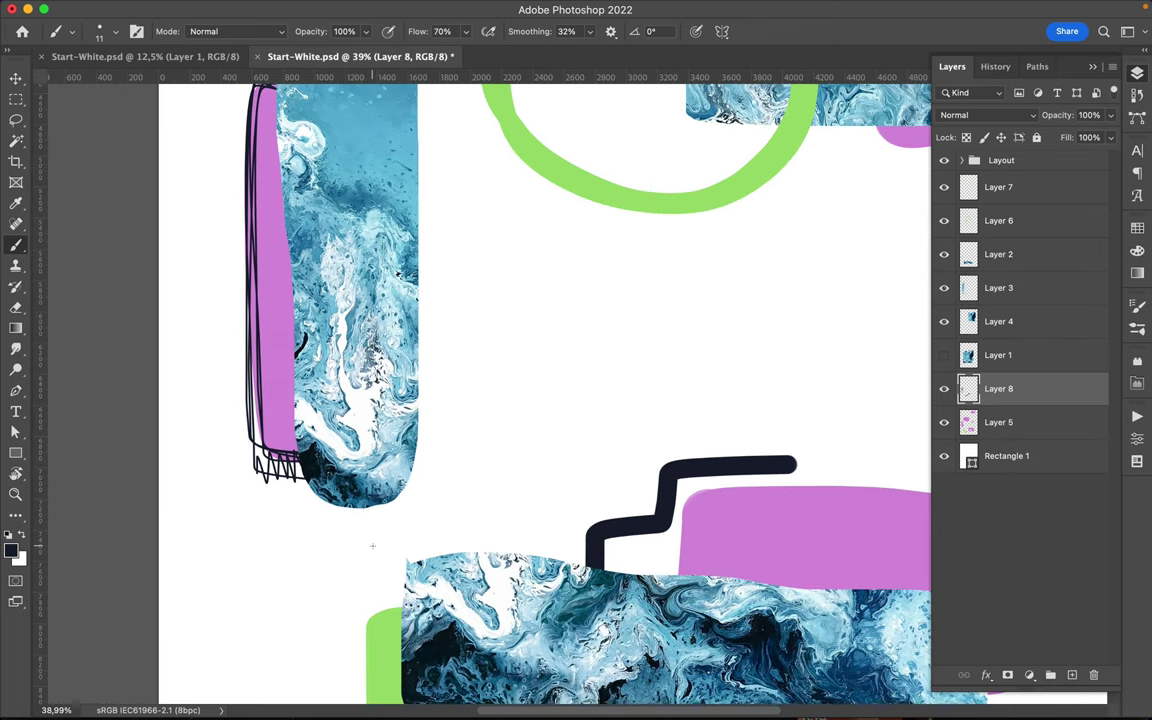
scroll(630, 300, down, 2)
Draw a small square outline beside the lower marble strip, then zoom back out
mouse_move(442, 500)
mouse_down()
mouse_move(440, 532)
mouse_move(476, 500)
mouse_move(478, 530)
mouse_move(438, 496)
mouse_move(435, 543)
mouse_up()
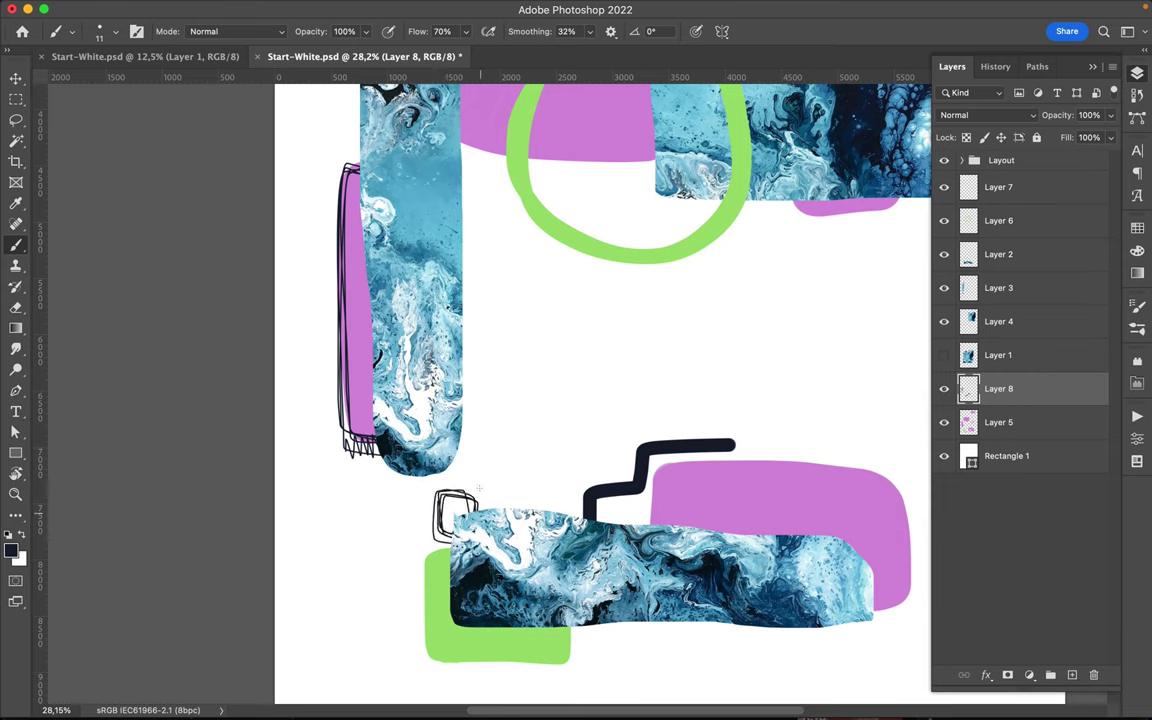
drag(440, 491, 479, 532)
scroll(600, 390, up, 3)
scroll(600, 390, down, 2)
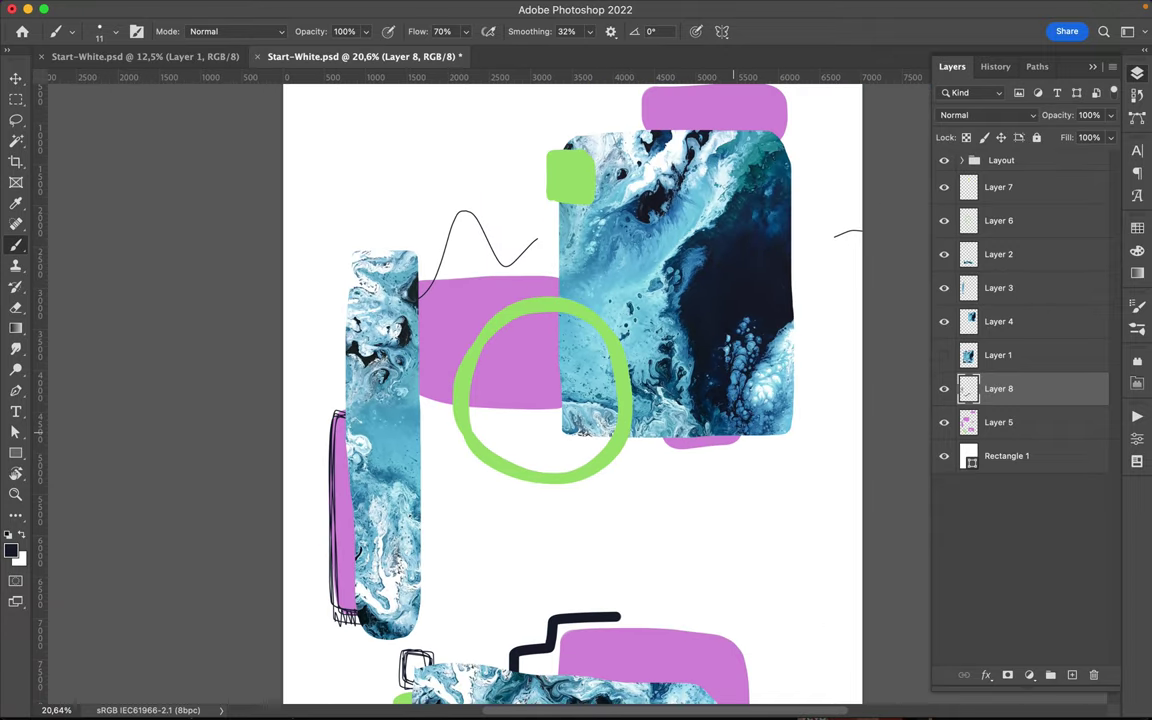
scroll(608, 536, down, 2)
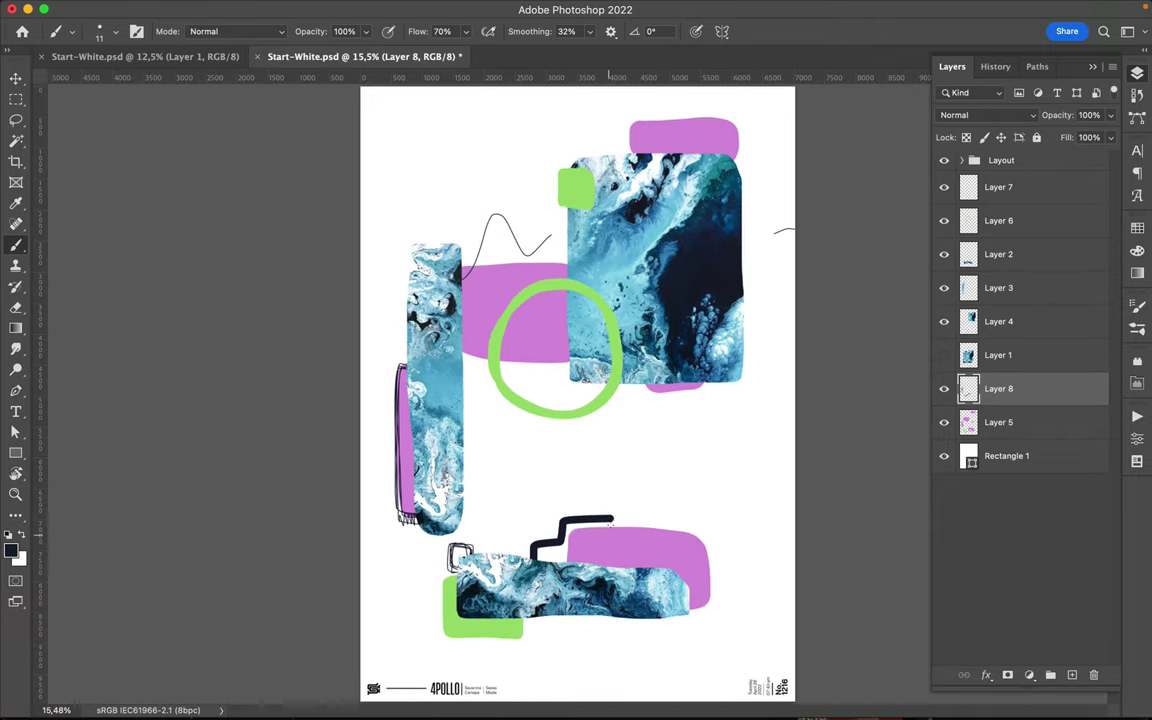
right_click(627, 467)
Scribble faint hairlines across the poster with a 1 px brush, then select Layer 7
drag(652, 247, 642, 250)
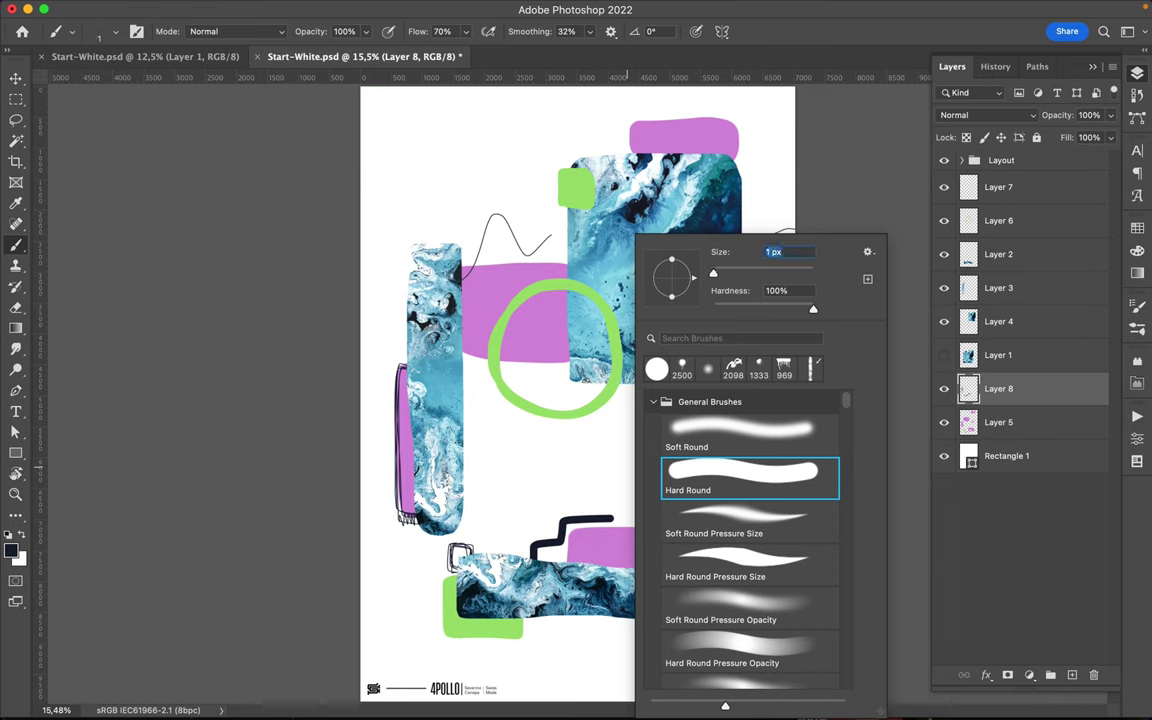
key(Return)
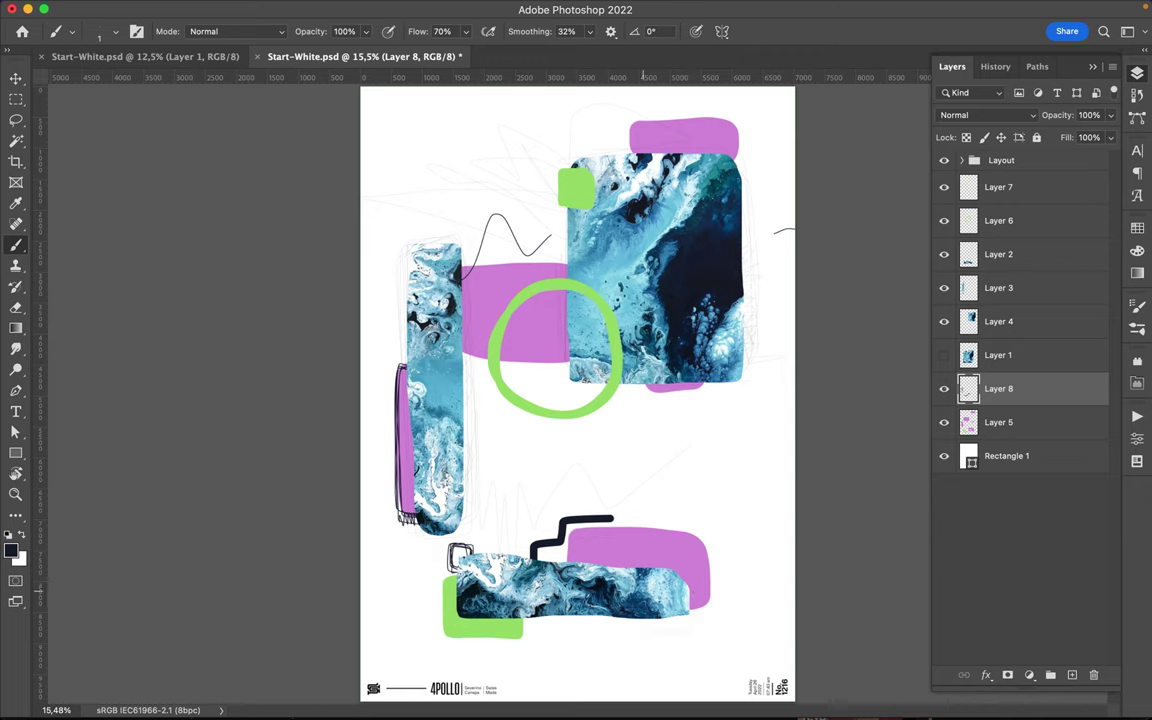
click(975, 187)
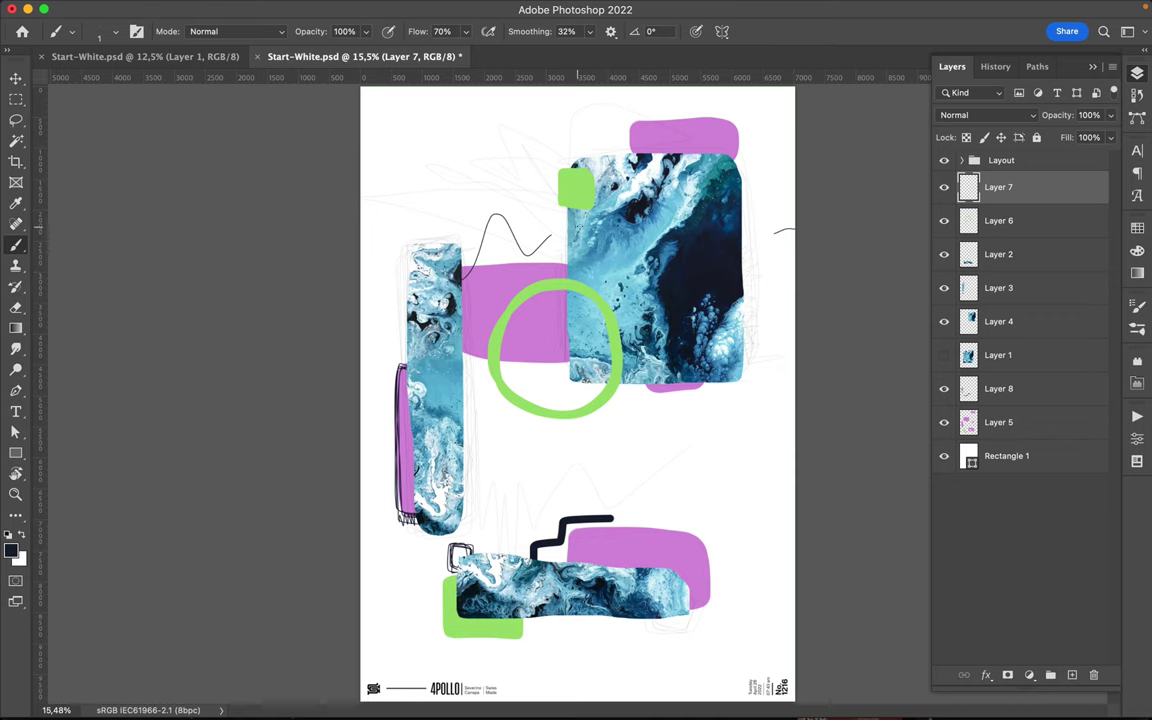
With a 49 px Hard Round brush, paint a thick black line along the top block's edge with dashes below
right_click(586, 258)
text(49)
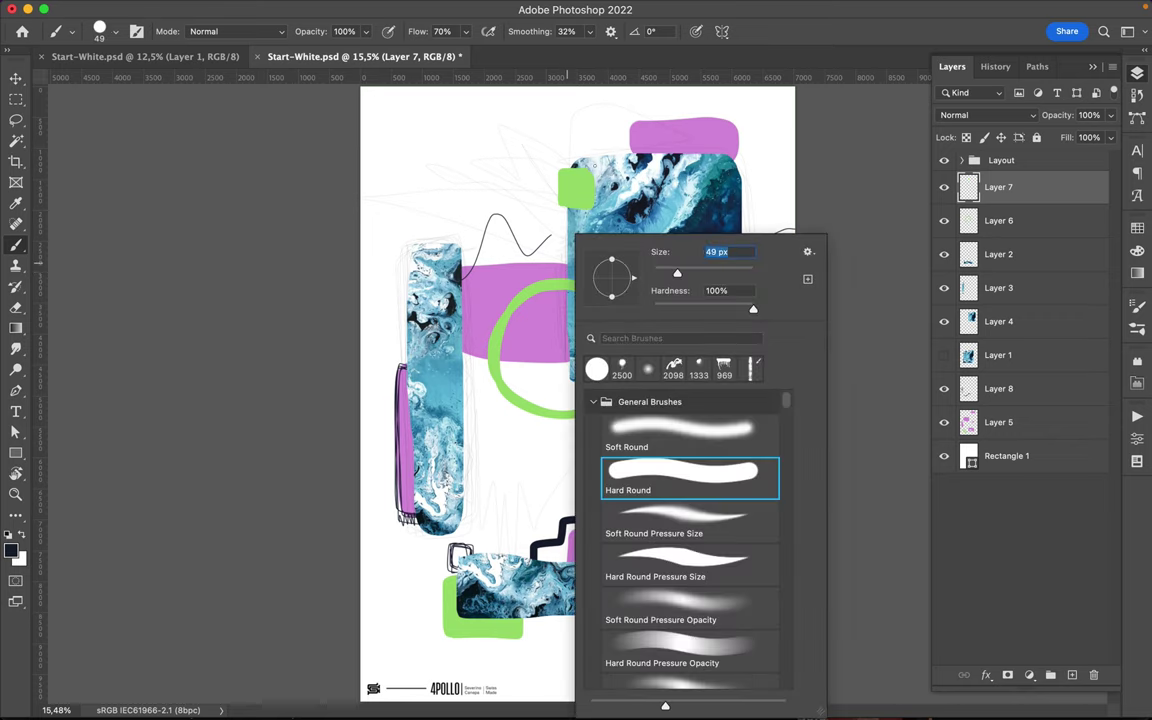
key(Return)
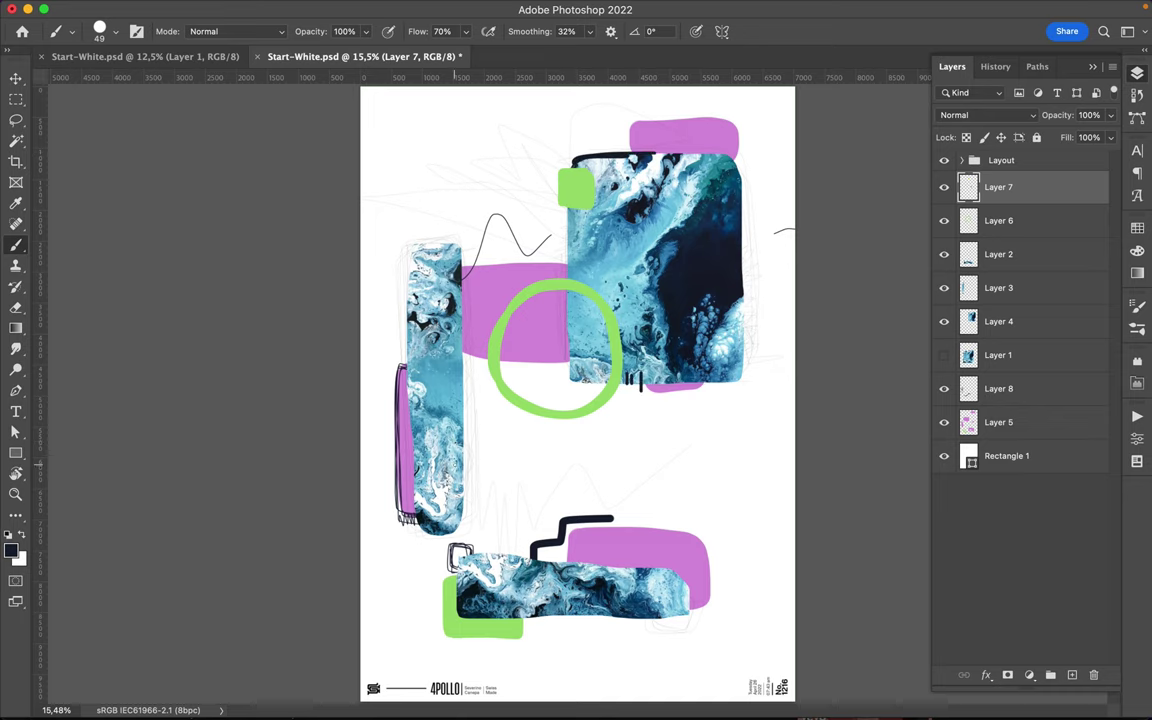
right_click(486, 452)
Paint bold black dashes with a 92 px brush on the left strip and below the lower strip
text(92)
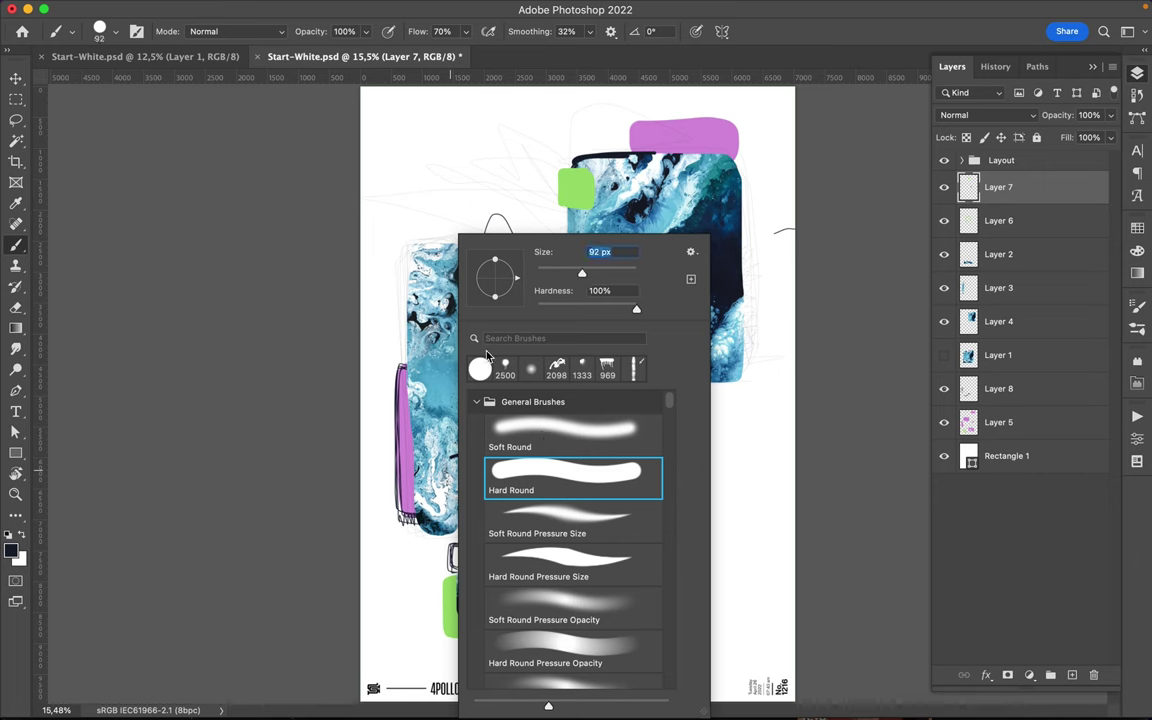
key(Return)
drag(450, 407, 470, 407)
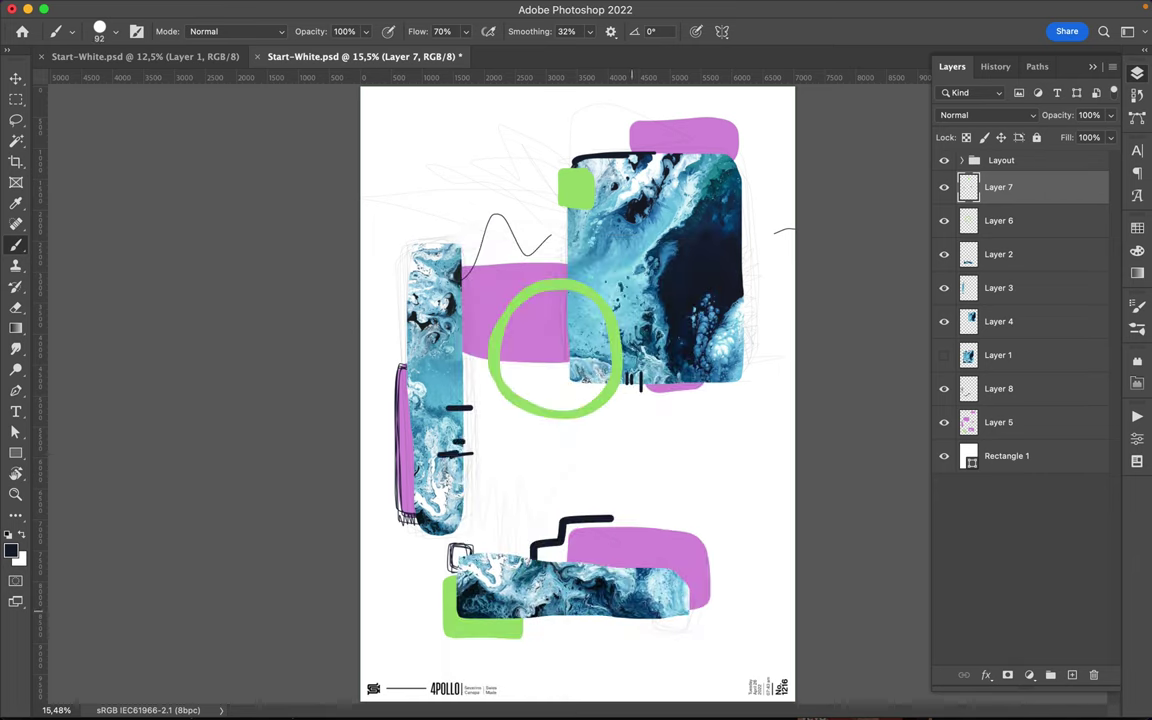
drag(590, 604, 590, 622)
right_click(673, 638)
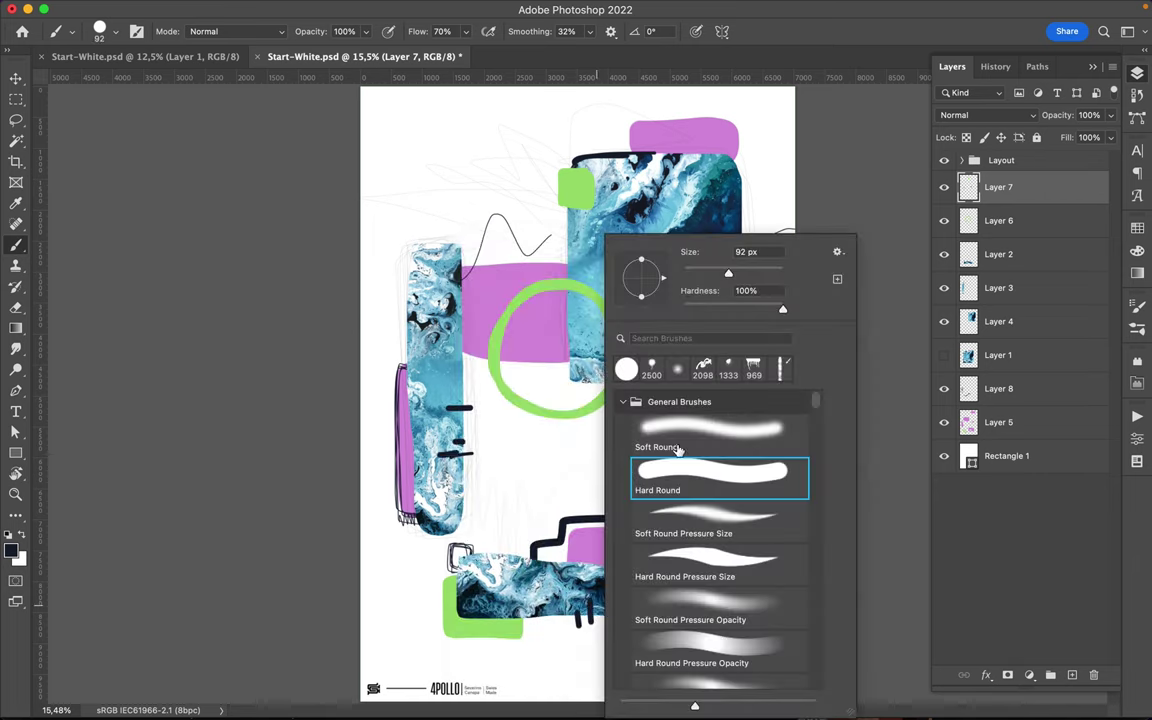
Add a yellow vertical line by the large block, a small yellow loop, and a yellow square outline
click(1137, 228)
click(1005, 269)
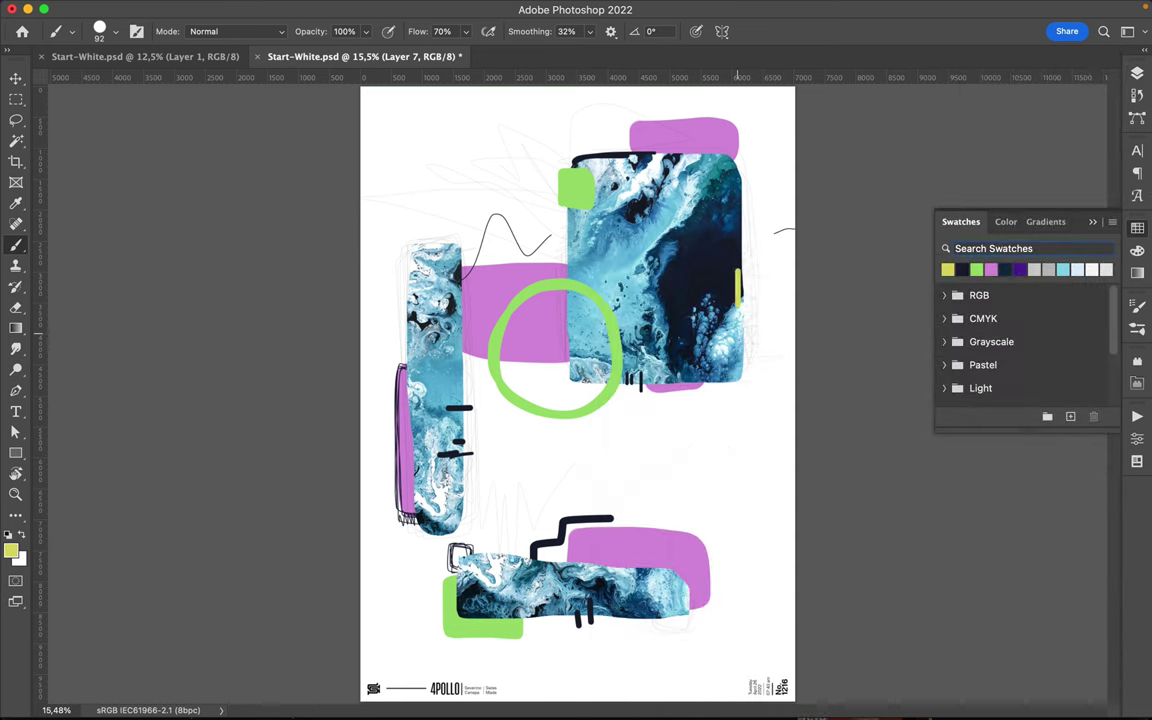
drag(742, 268, 750, 378)
drag(465, 288, 480, 298)
drag(651, 528, 722, 551)
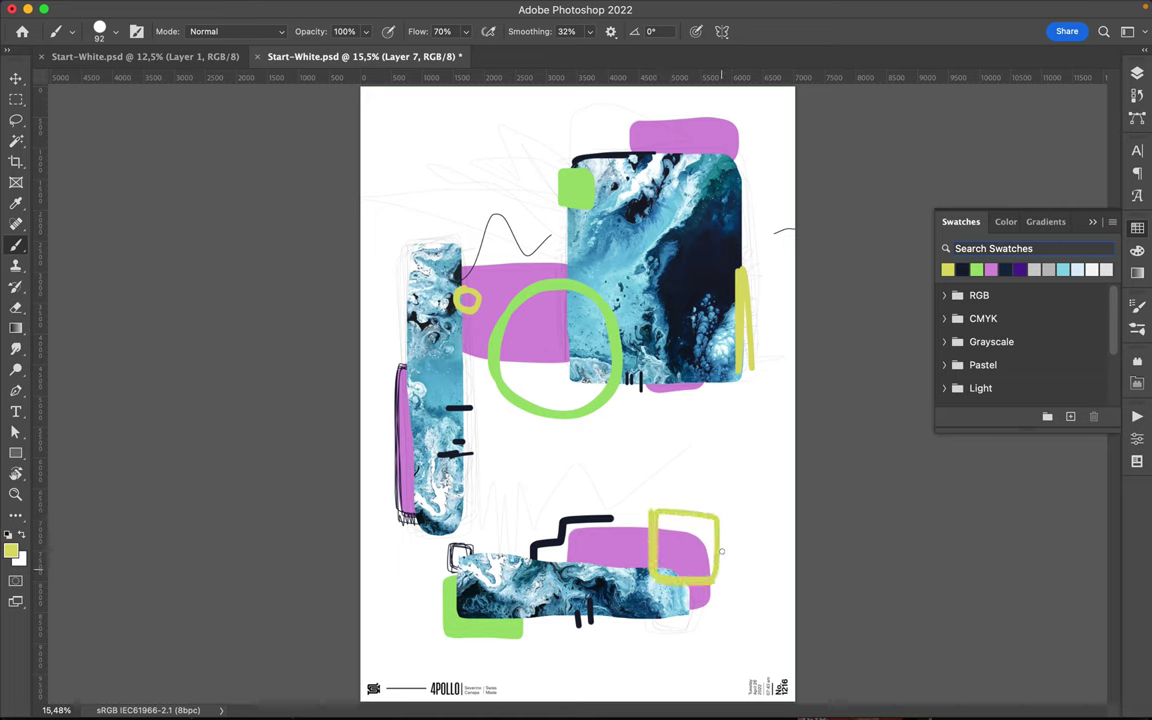
right_click(540, 436)
scroll(646, 452, down, 5)
Choose a WG Dust Particles brush and set navy as the paint colour
scroll(646, 452, down, 5)
scroll(646, 452, down, 5)
scroll(648, 460, down, 5)
scroll(650, 480, down, 5)
scroll(651, 492, down, 5)
scroll(651, 492, down, 5)
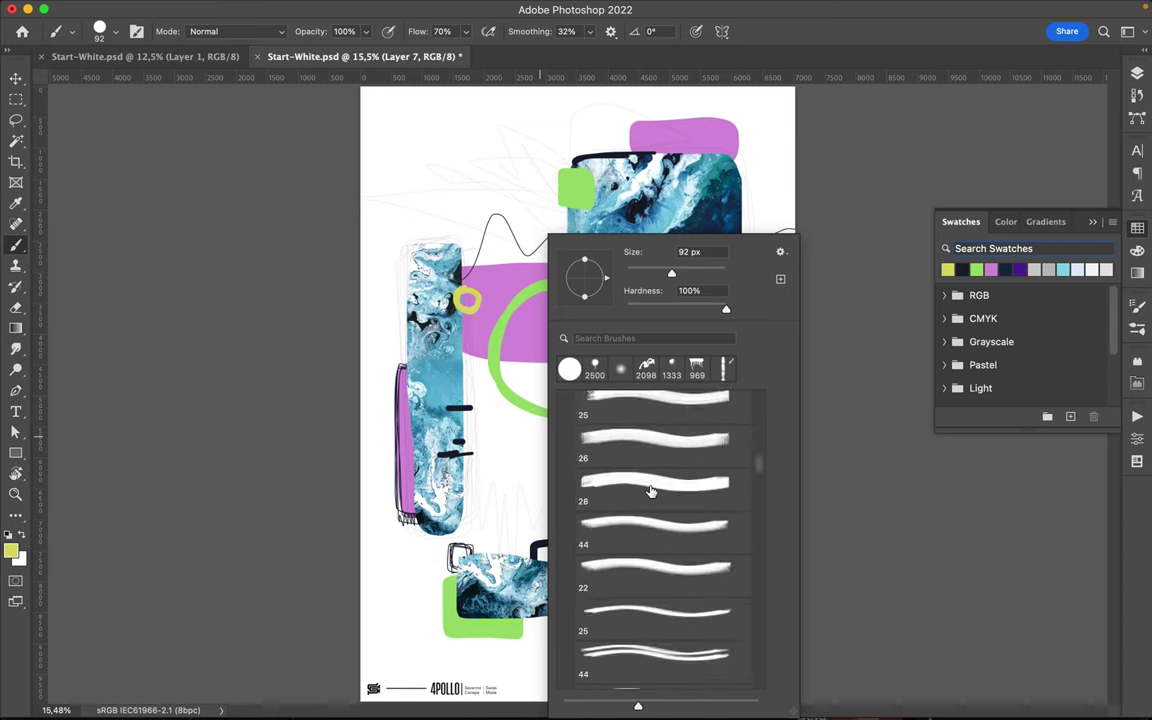
scroll(651, 492, down, 5)
scroll(651, 492, down, 5)
scroll(651, 492, down, 5)
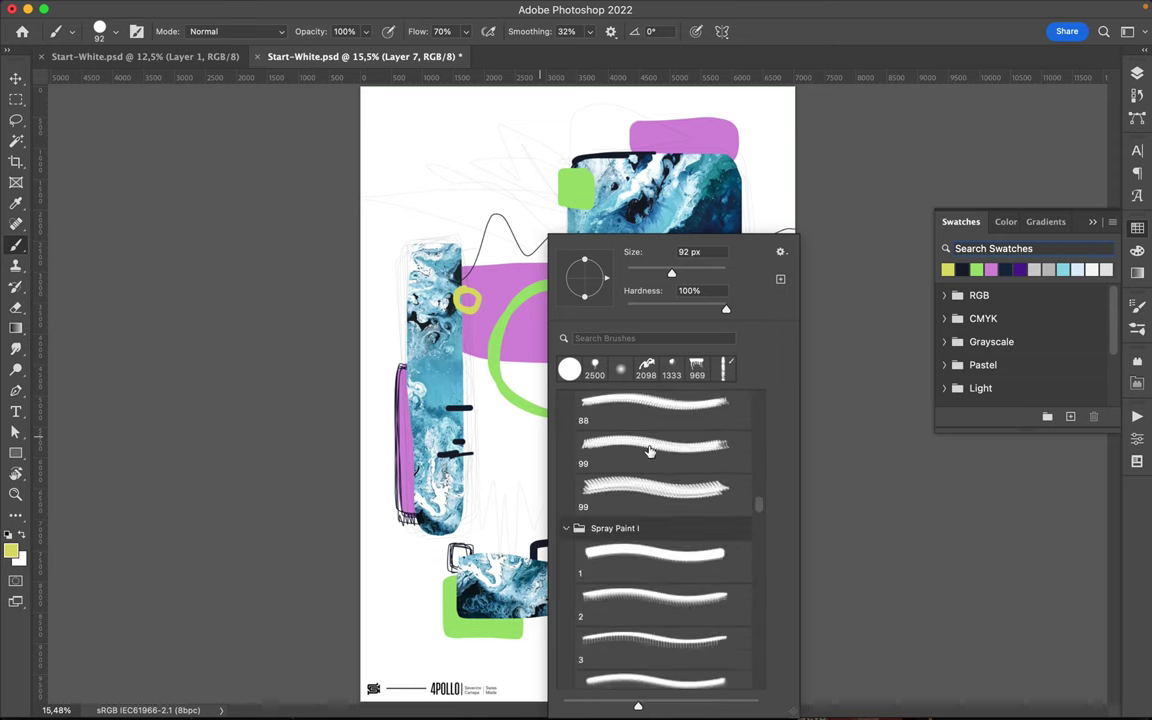
click(566, 528)
scroll(669, 501, up, 20)
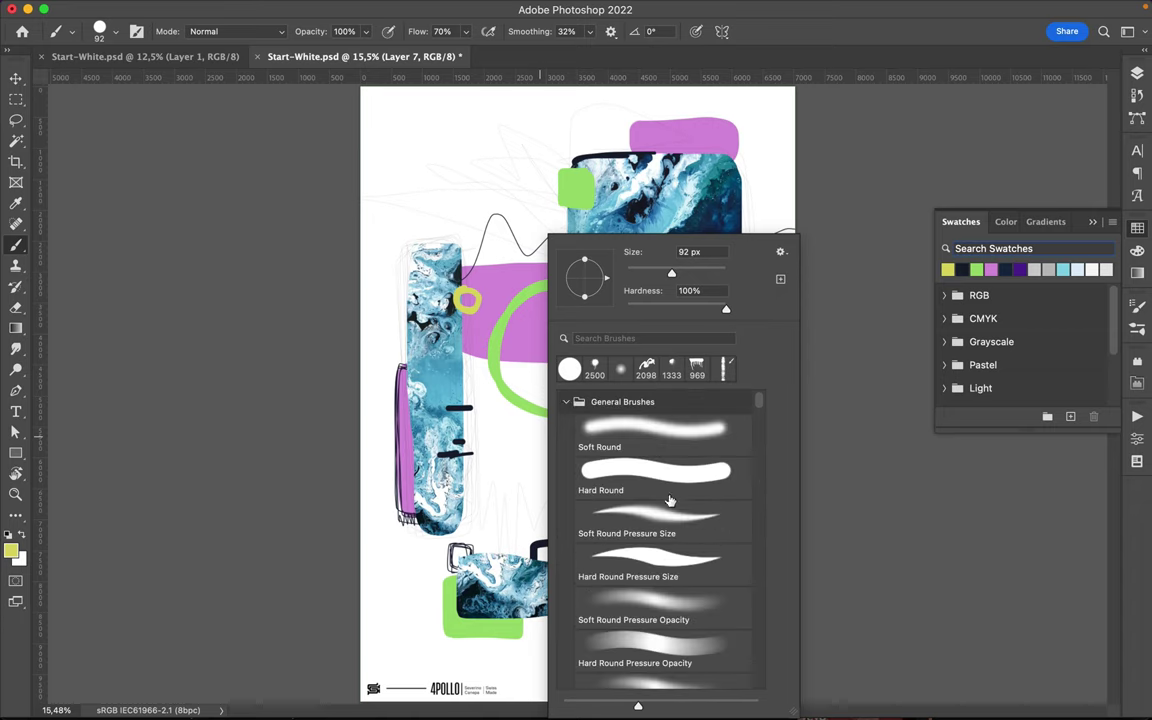
click(566, 402)
click(566, 425)
click(650, 500)
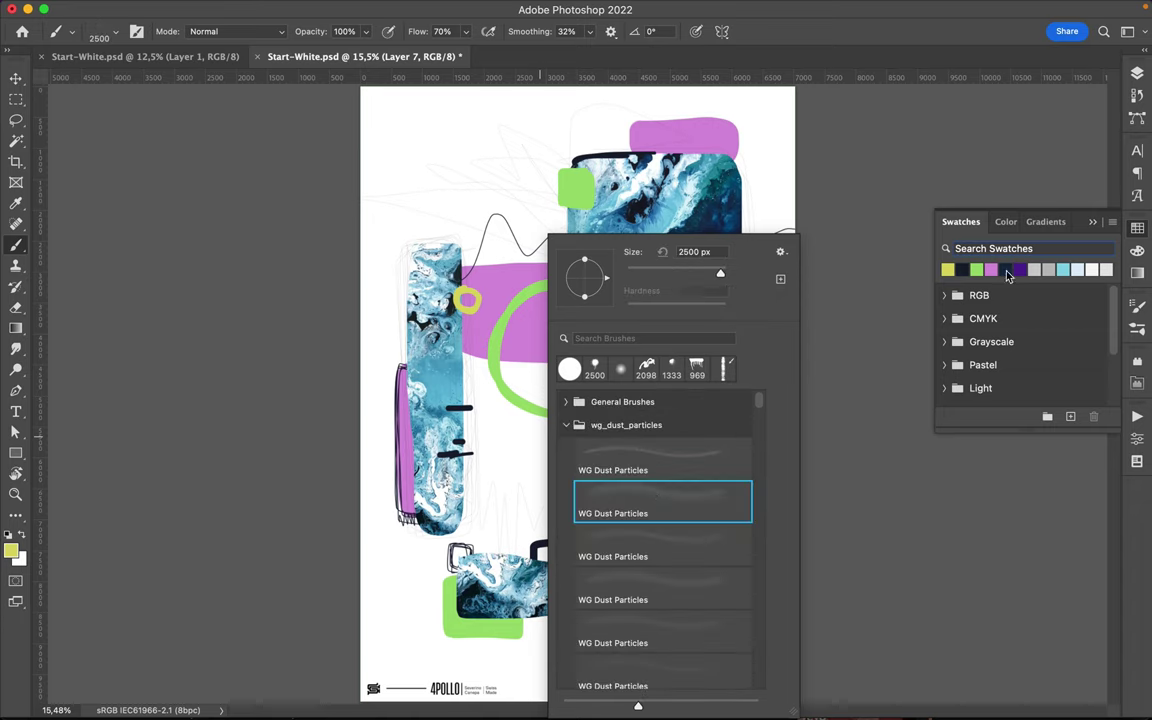
click(1008, 268)
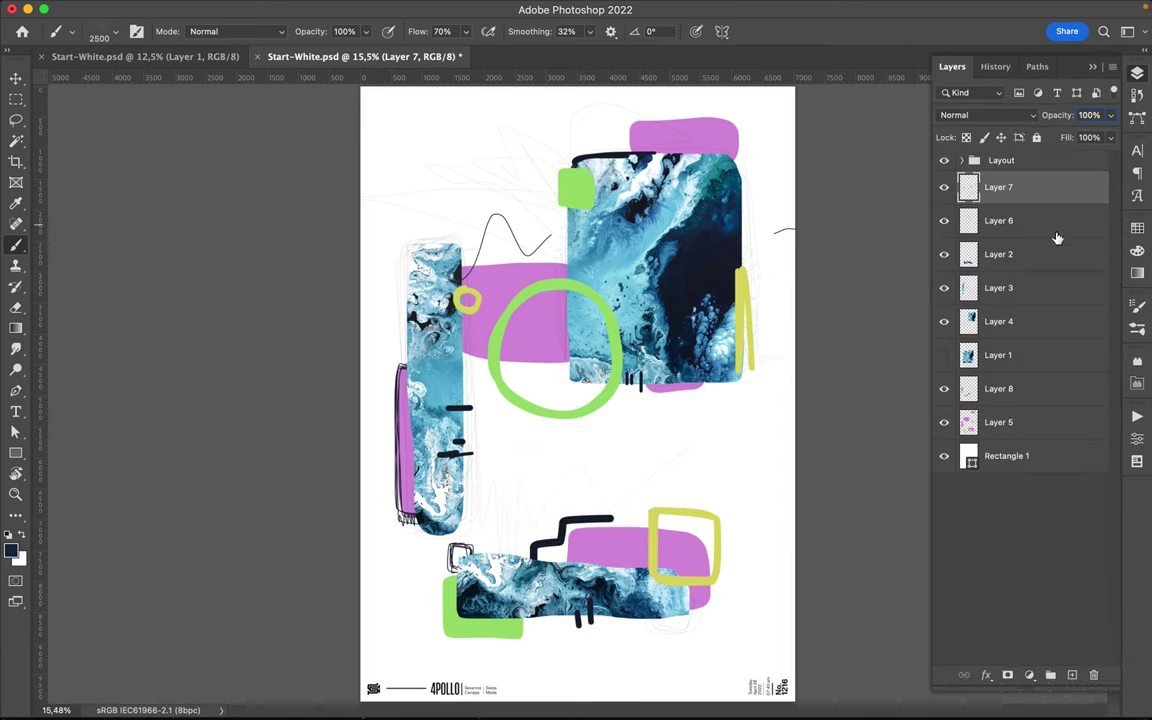
Stamp navy dust speckles across the poster's middle, cycling through several dust particle brushes
click(565, 450)
right_click(605, 486)
click(667, 540)
click(500, 430)
right_click(557, 480)
click(670, 588)
click(455, 470)
right_click(712, 470)
scroll(836, 520, down, 2)
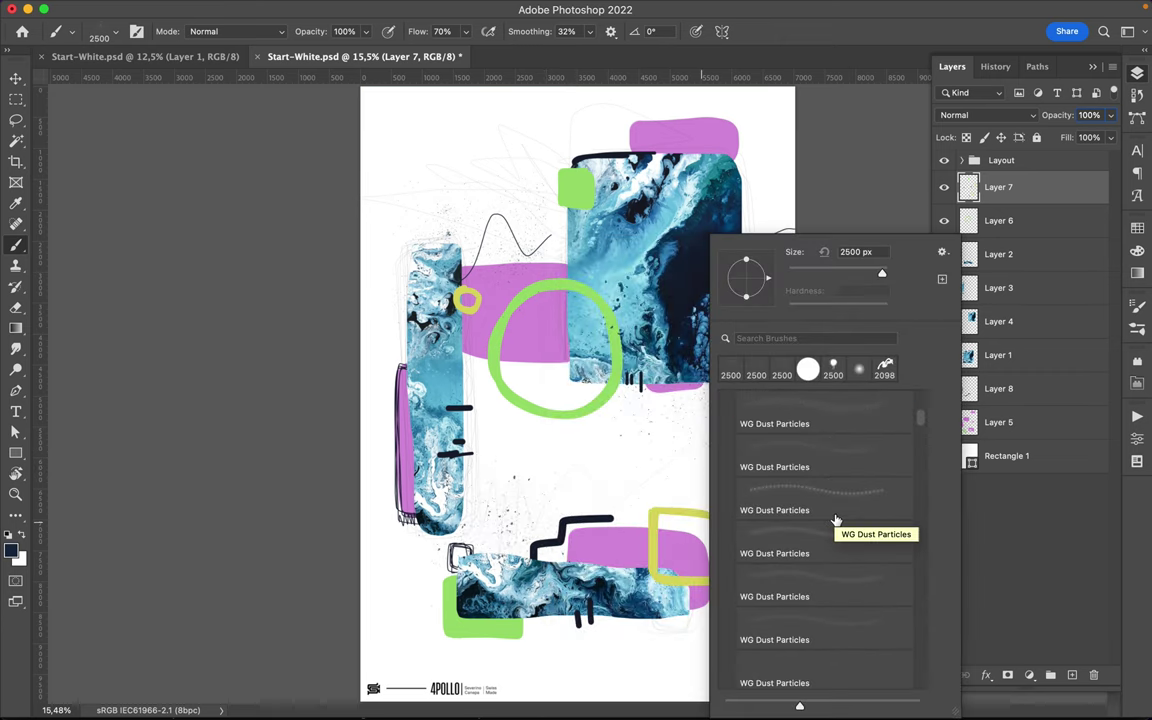
scroll(836, 520, down, 3)
click(828, 545)
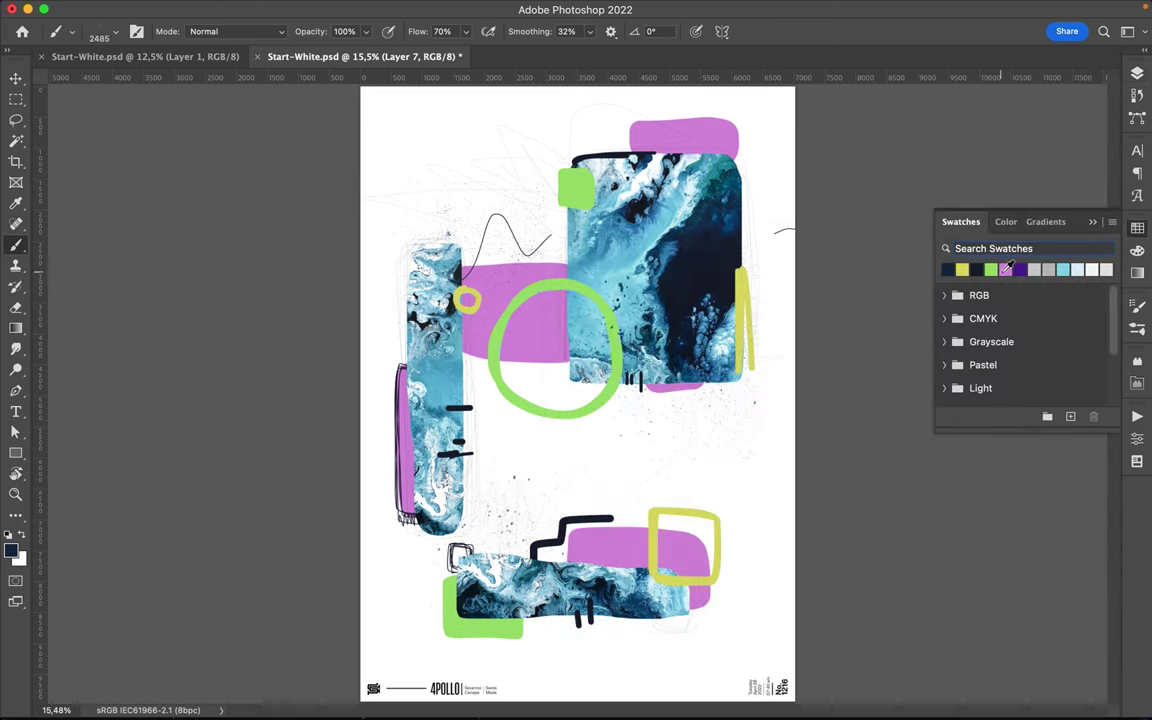
right_click(653, 226)
click(836, 590)
key(Return)
Select the Gotta Push Me brush from the Brackens_Dirty_Markers set
right_click(735, 232)
scroll(864, 612, down, 5)
scroll(836, 543, down, 1)
click(750, 486)
click(845, 535)
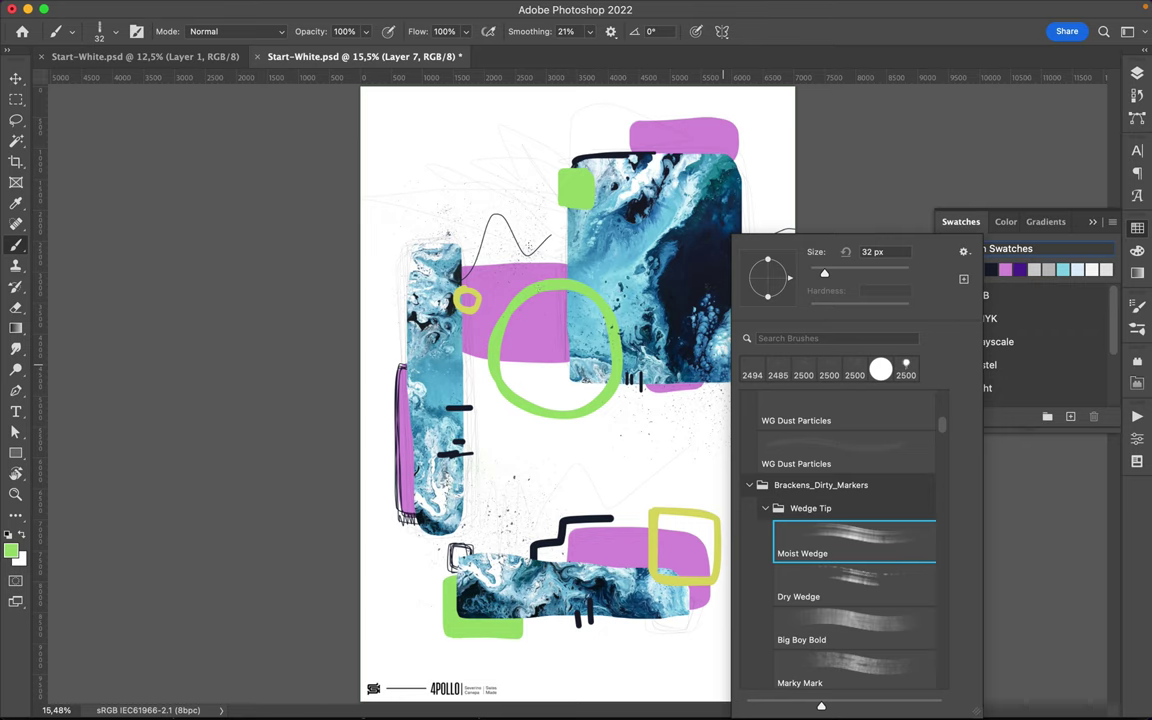
scroll(821, 517, down, 3)
scroll(905, 573, down, 3)
click(886, 573)
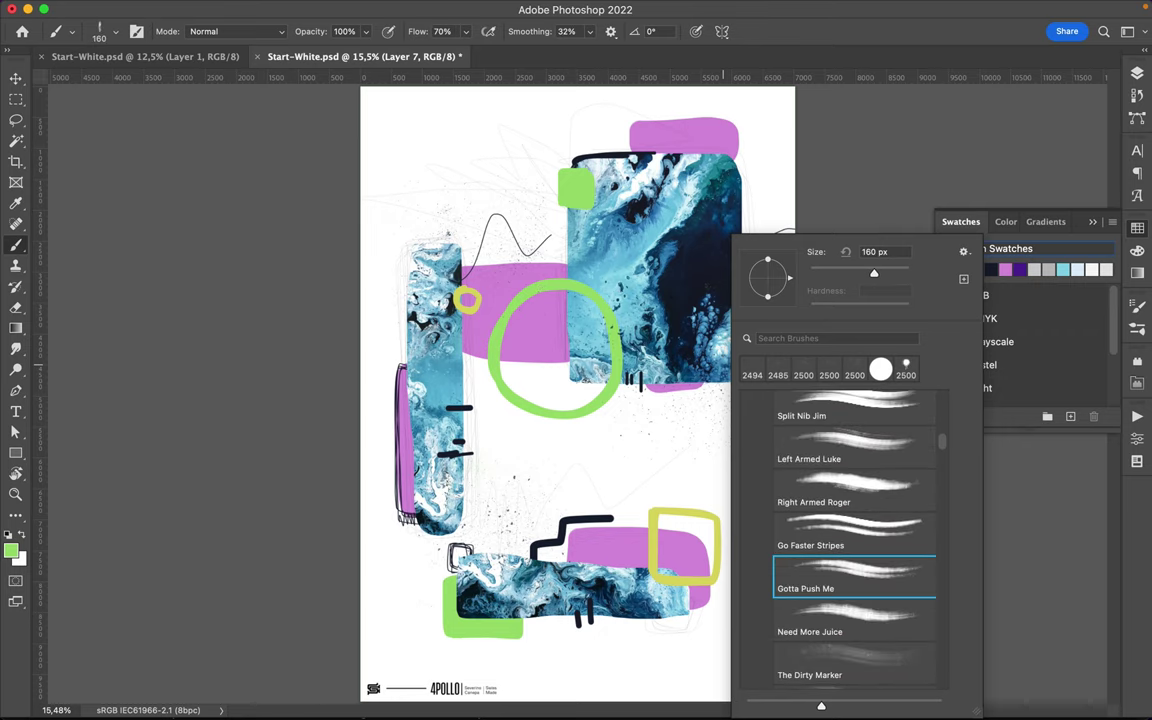
Paint green marker strokes near the top right, under the circle and beside the blue column, then save
key(Return)
drag(737, 156, 762, 156)
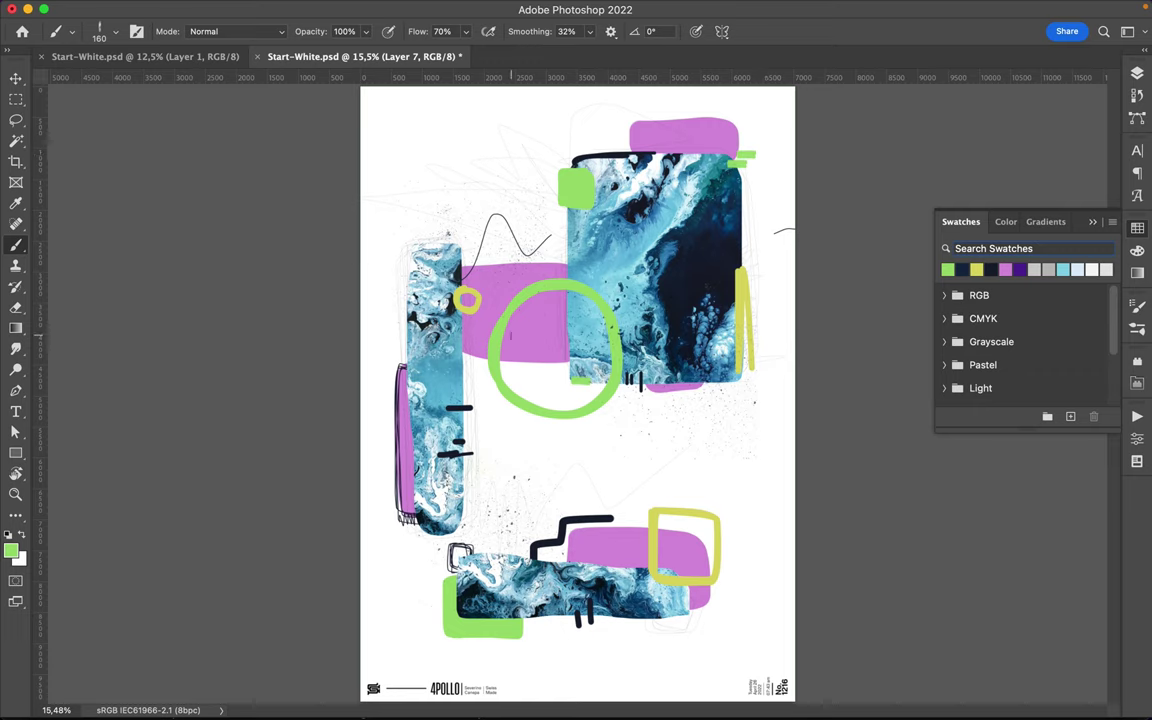
drag(533, 416, 604, 412)
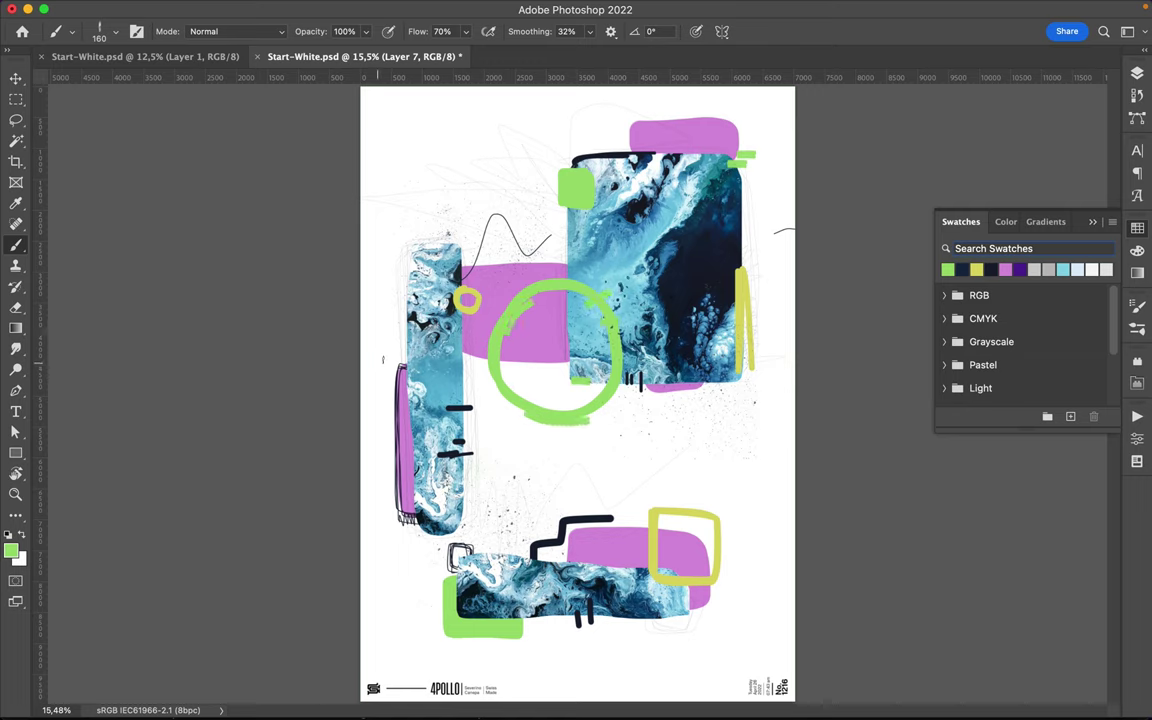
drag(390, 337, 415, 340)
key(cmd+s)
Make yellow the paint colour with the Heavy Duty Wet Wipe brush
click(977, 270)
right_click(656, 230)
scroll(725, 500, down, 5)
click(725, 437)
key(Return)
Paint yellow strokes across the lower pink shape, the yellow square's edges and the green circle
drag(490, 556, 630, 556)
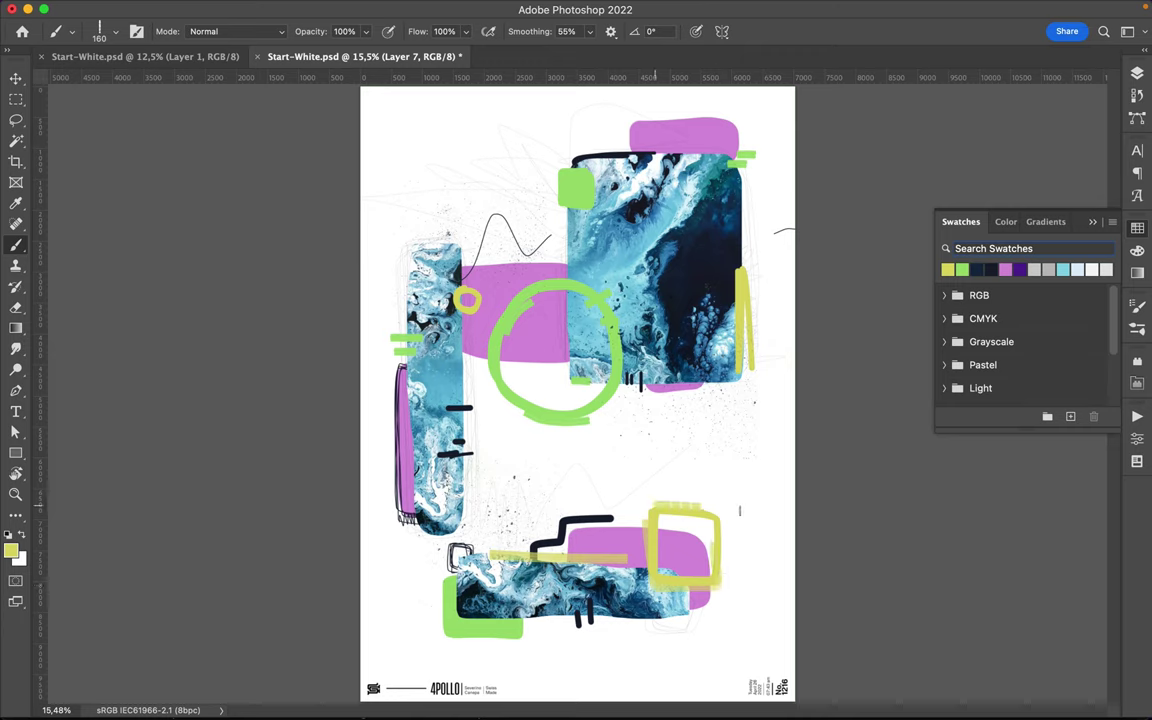
drag(650, 505, 724, 535)
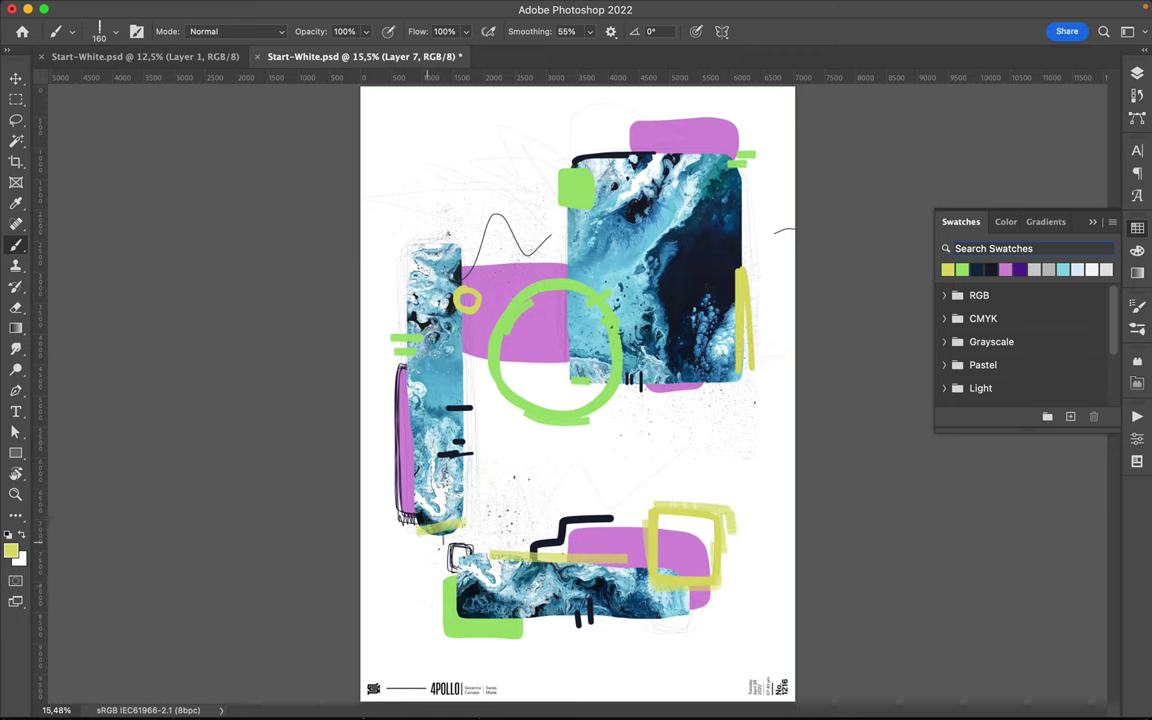
mouse_move(568, 305)
mouse_down()
mouse_move(568, 352)
mouse_move(527, 374)
mouse_up()
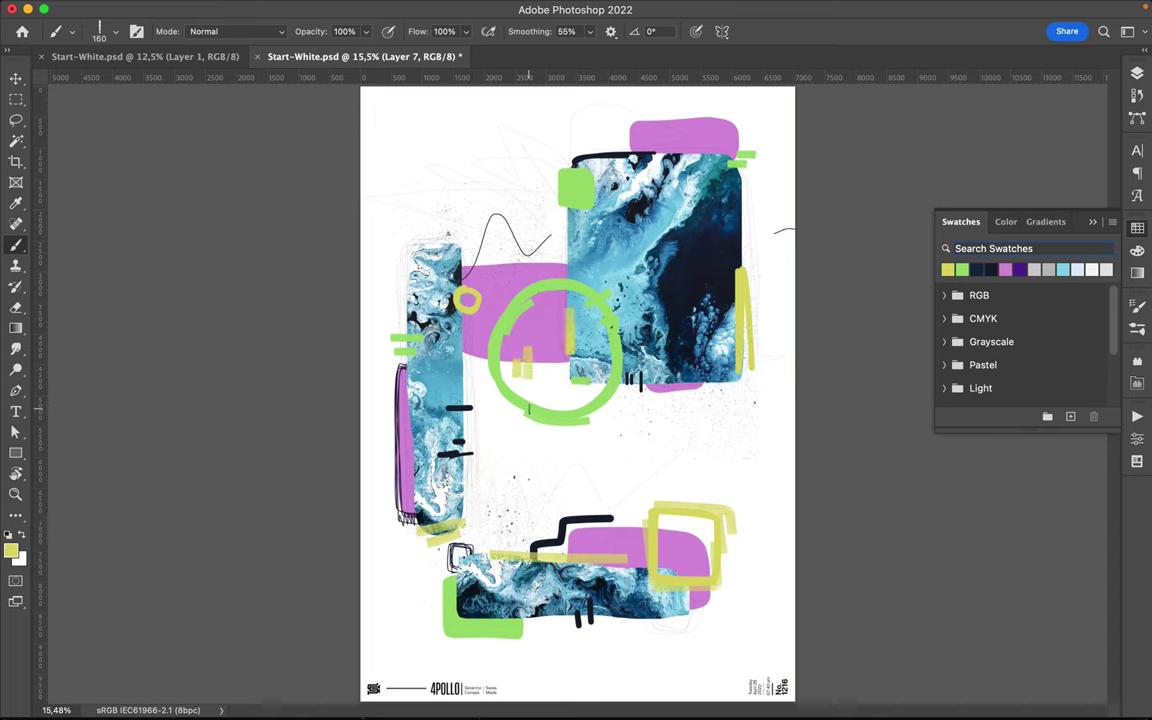
right_click(635, 238)
key(Return)
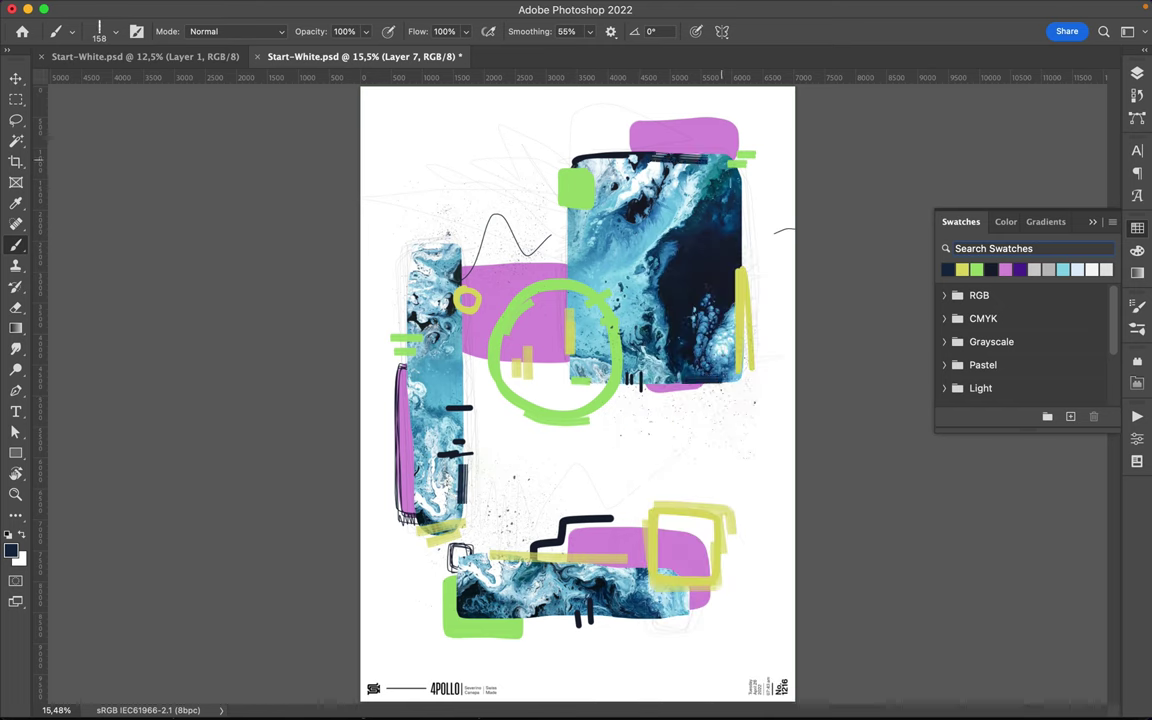
Add dark navy marks around the circle's edges, undoing the unwanted ones
mouse_move(515, 296)
mouse_down()
mouse_move(594, 288)
mouse_move(622, 337)
mouse_up()
drag(532, 397, 510, 422)
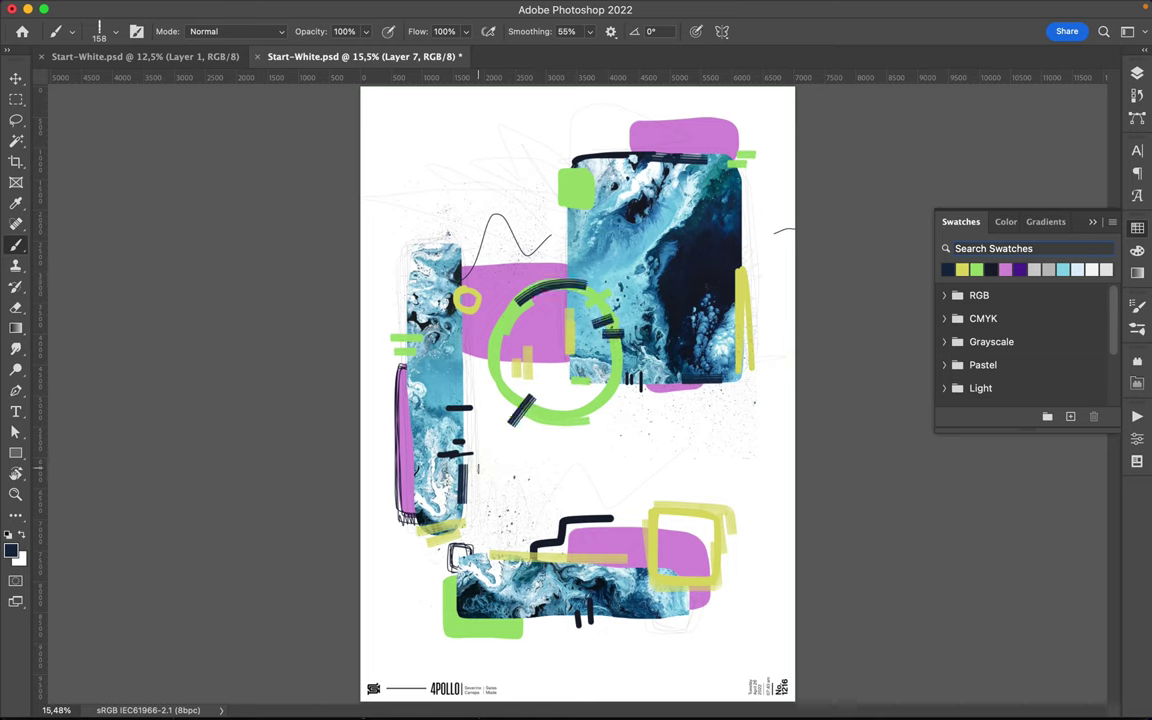
drag(411, 246, 450, 245)
key(ctrl+z)
key(ctrl+z)
key(ctrl+z)
key(ctrl+z)
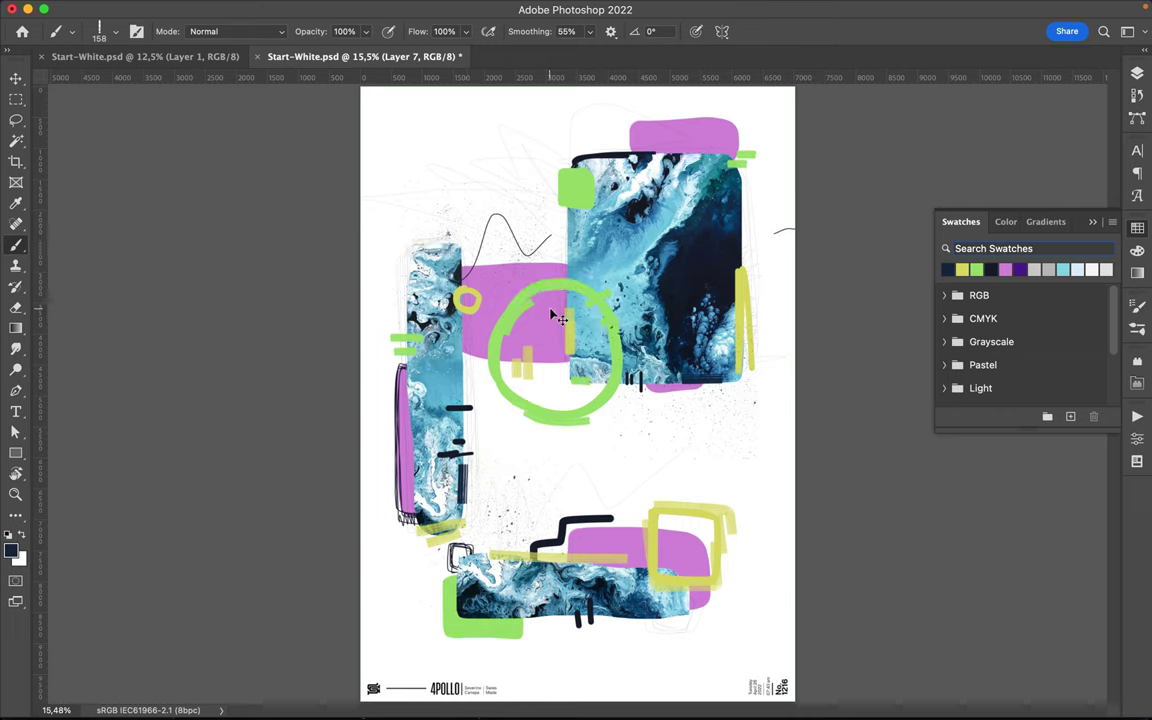
drag(606, 350, 630, 334)
mouse_move(496, 390)
mouse_down()
mouse_move(511, 378)
mouse_move(495, 406)
mouse_up()
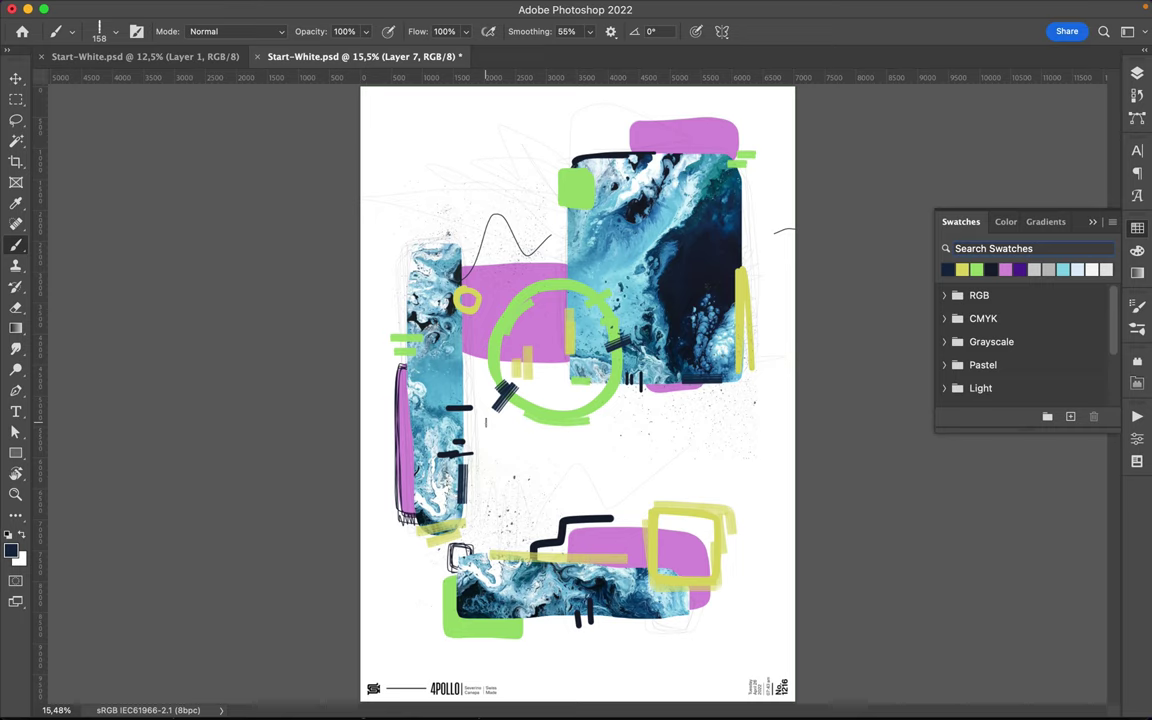
key(ctrl+z)
Paint navy marks on the left strip's top and beside the small square, then thicken the magenta strip with Pretty Solid
drag(403, 241, 460, 242)
drag(459, 555, 484, 558)
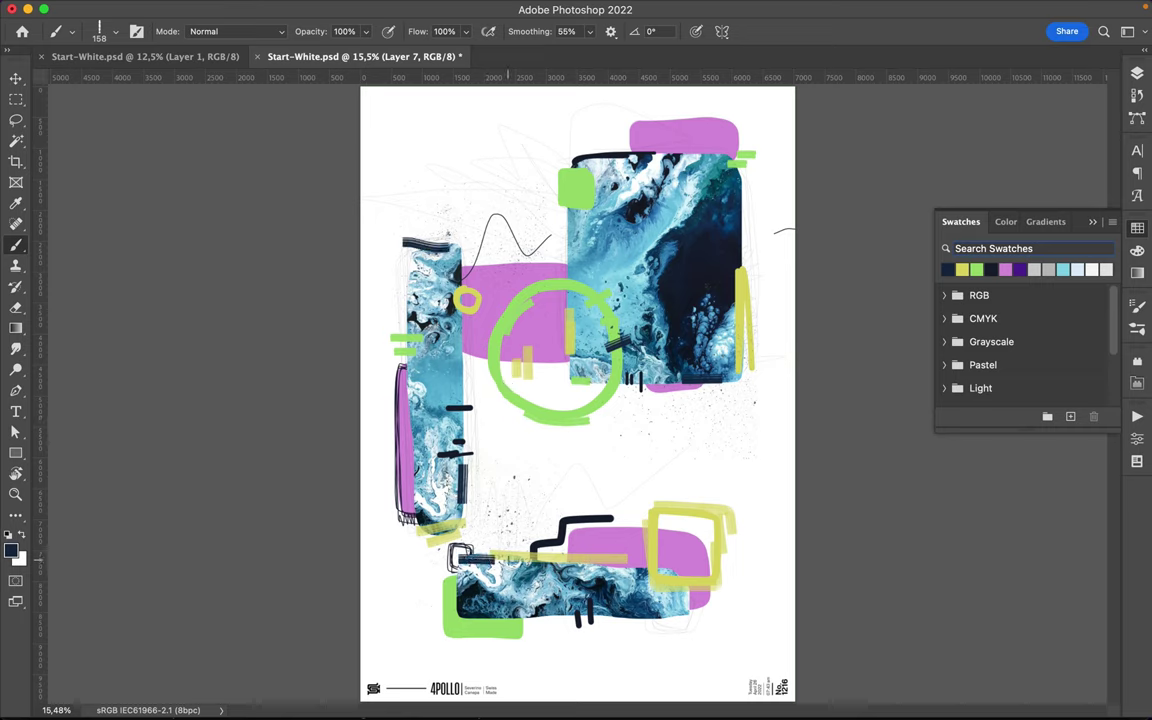
right_click(620, 452)
key(Return)
drag(406, 370, 406, 515)
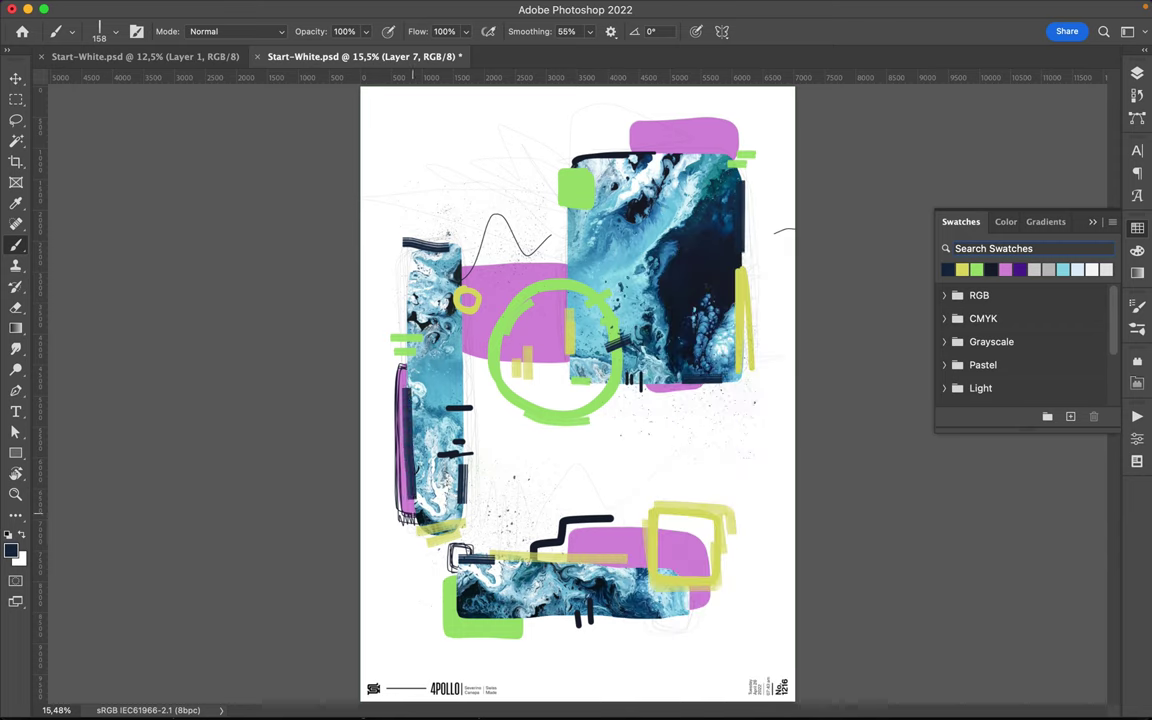
Apply spray brush 7 near the left blue strip's top and make light blue the paint colour
right_click(542, 420)
scroll(678, 476, down, 3)
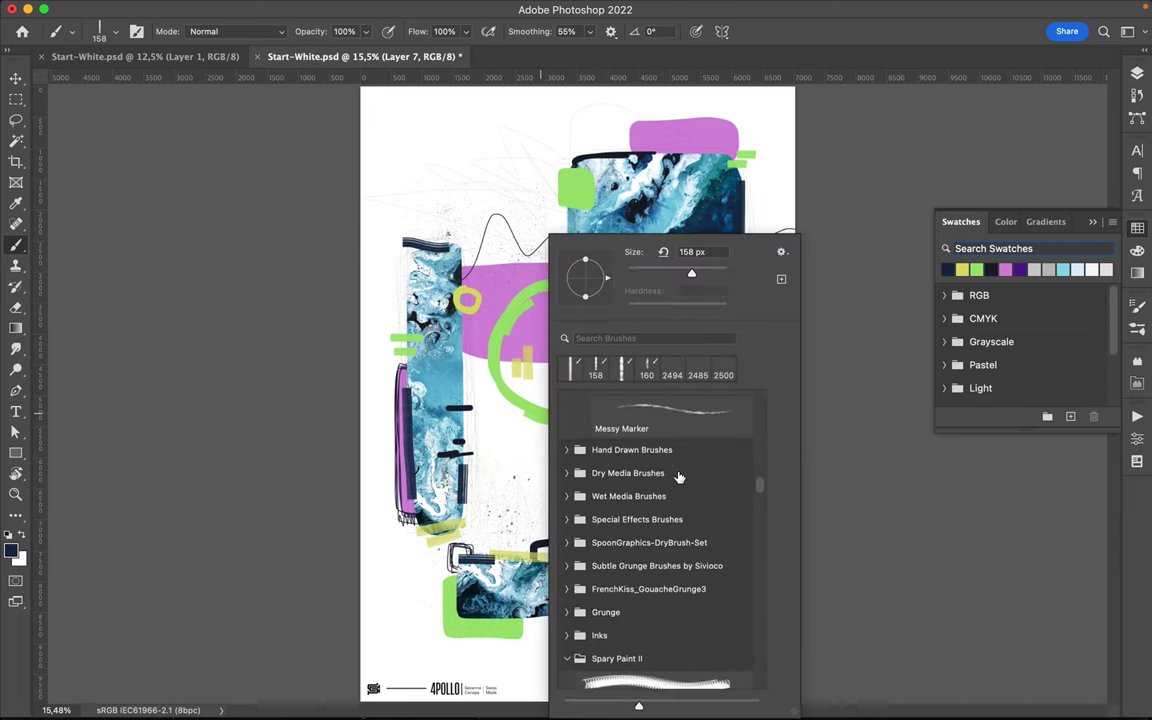
scroll(660, 520, down, 3)
scroll(657, 533, down, 3)
click(660, 545)
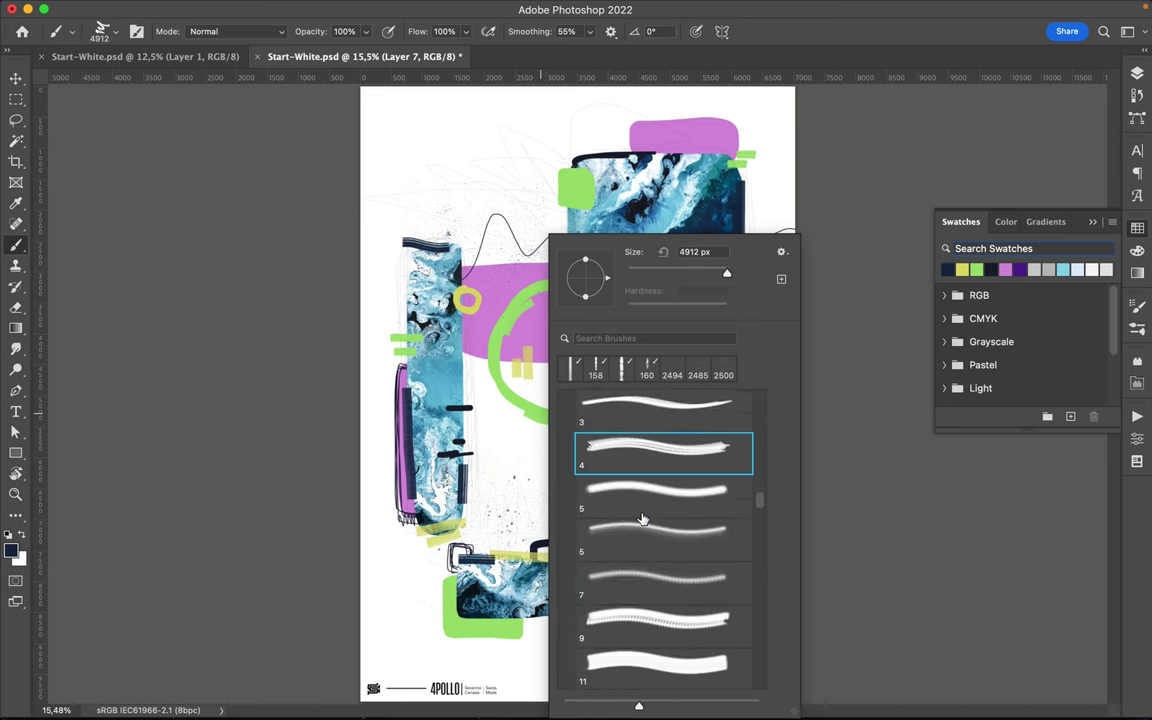
scroll(660, 545, up, 1)
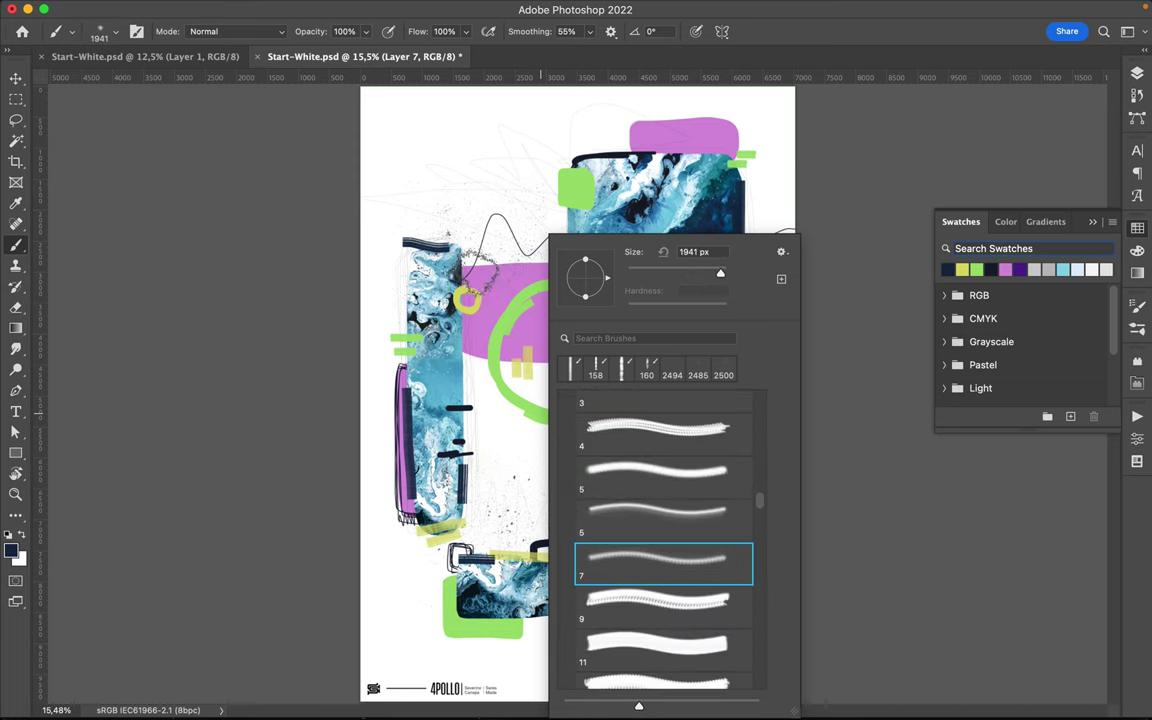
click(425, 245)
click(1063, 269)
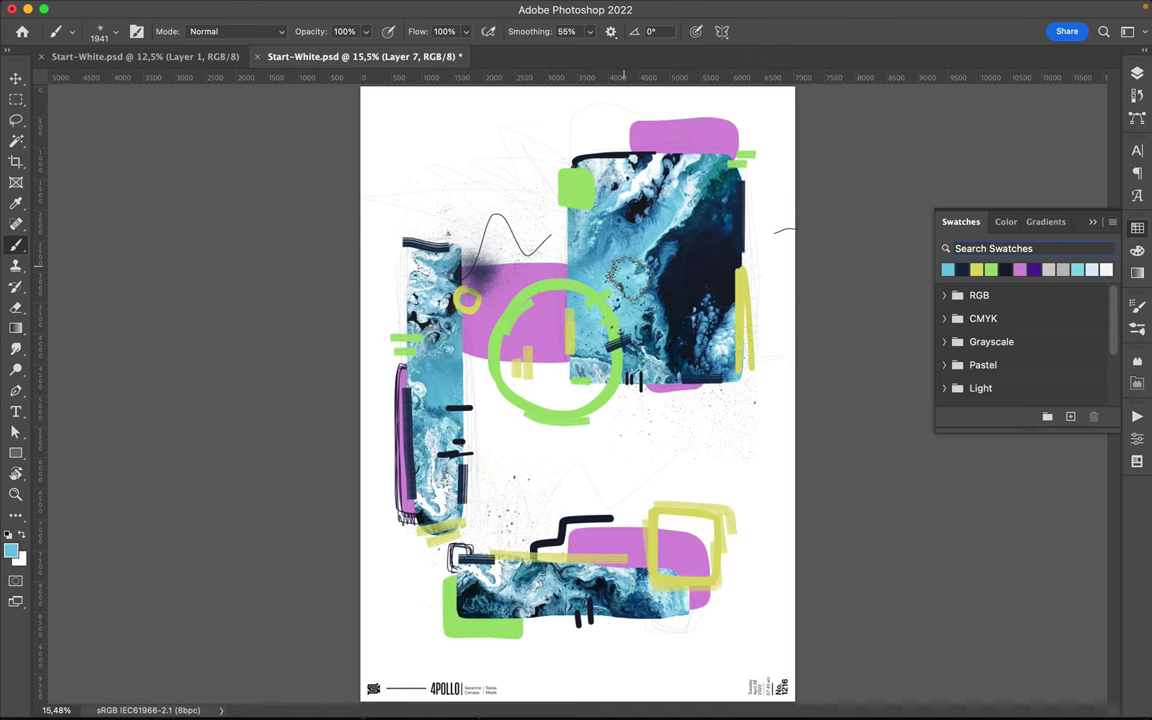
Try Sampled Brush 26, then Sampled Brush 36
right_click(612, 238)
scroll(703, 480, down, 2)
scroll(703, 480, down, 3)
scroll(703, 480, down, 3)
click(703, 455)
key(Return)
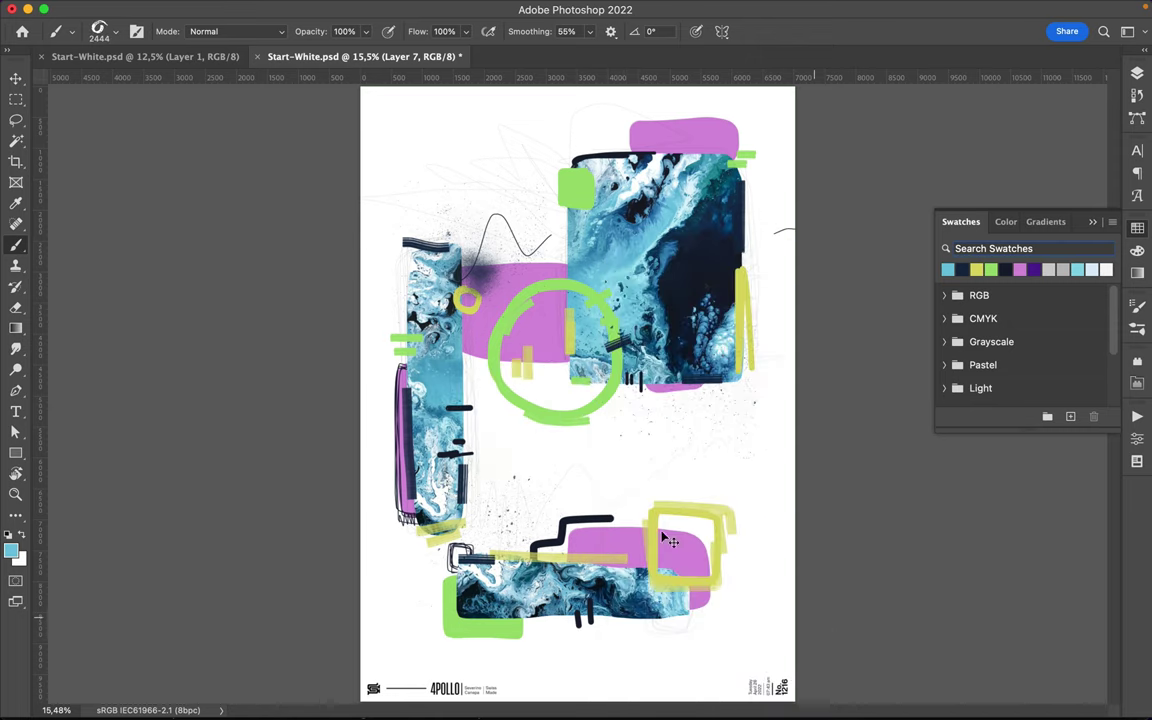
right_click(644, 238)
scroll(750, 500, down, 3)
click(810, 567)
key(Return)
Select Layer 5 in the Layers panel and choose the SG Spraypaint 7 brush
key(F7)
click(1000, 422)
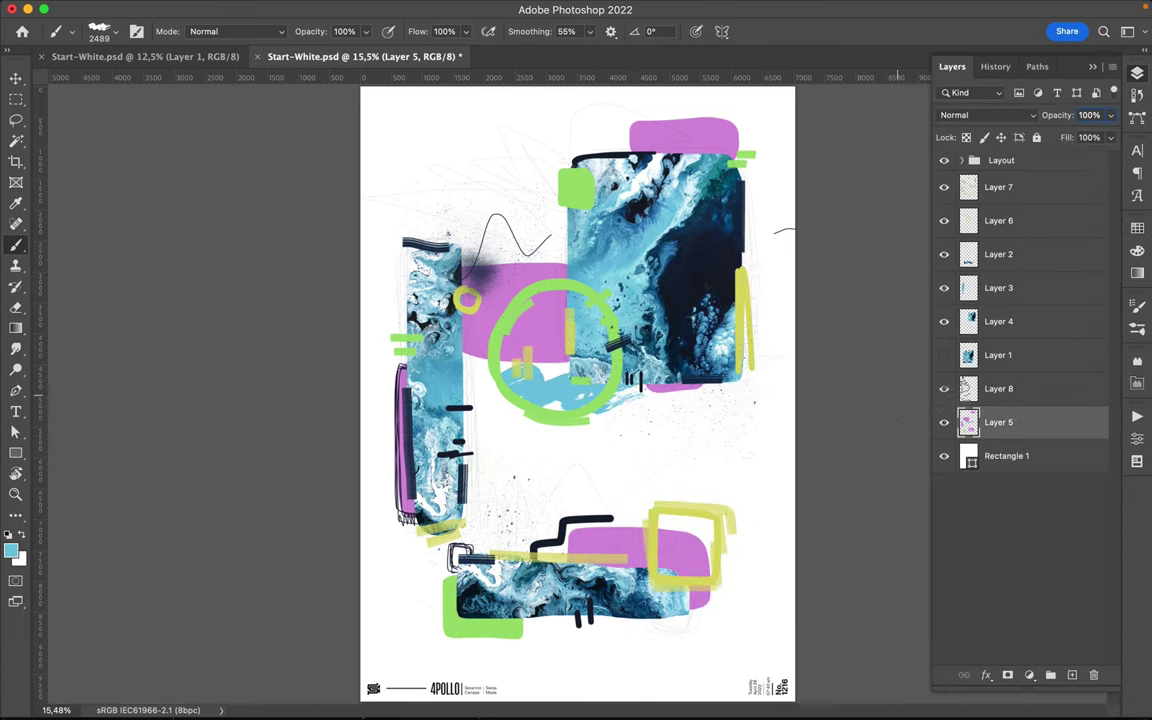
right_click(540, 238)
scroll(680, 550, down, 5)
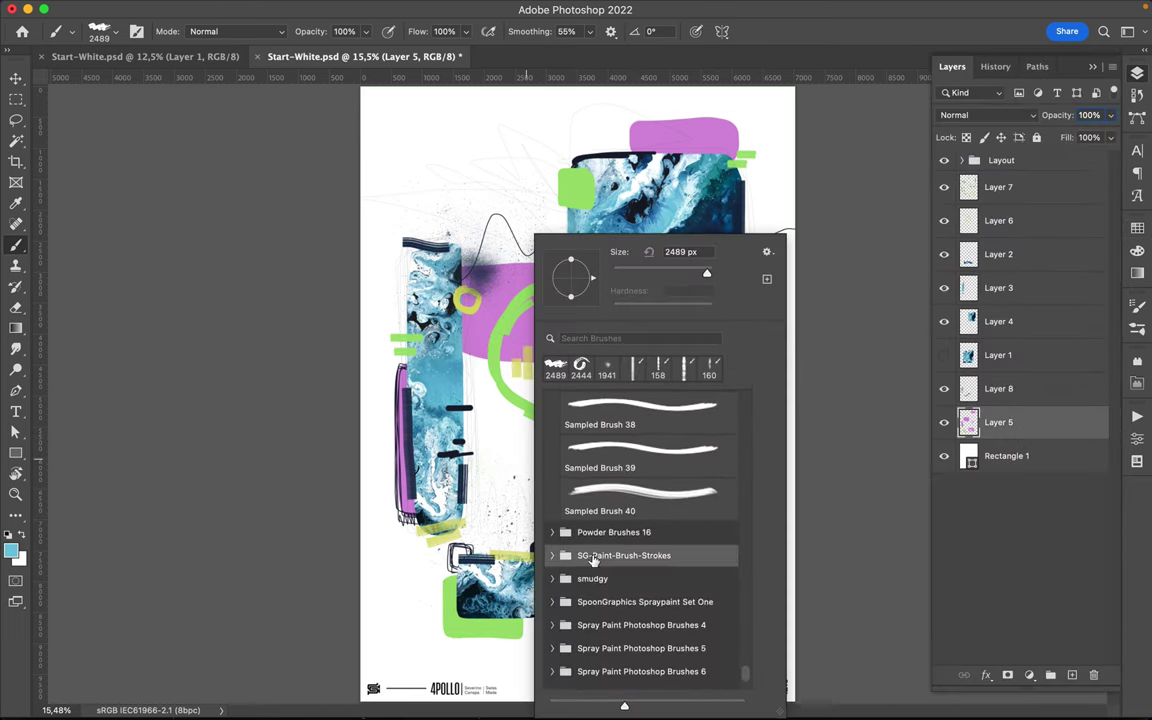
click(660, 550)
click(615, 565)
scroll(610, 540, down, 3)
click(552, 442)
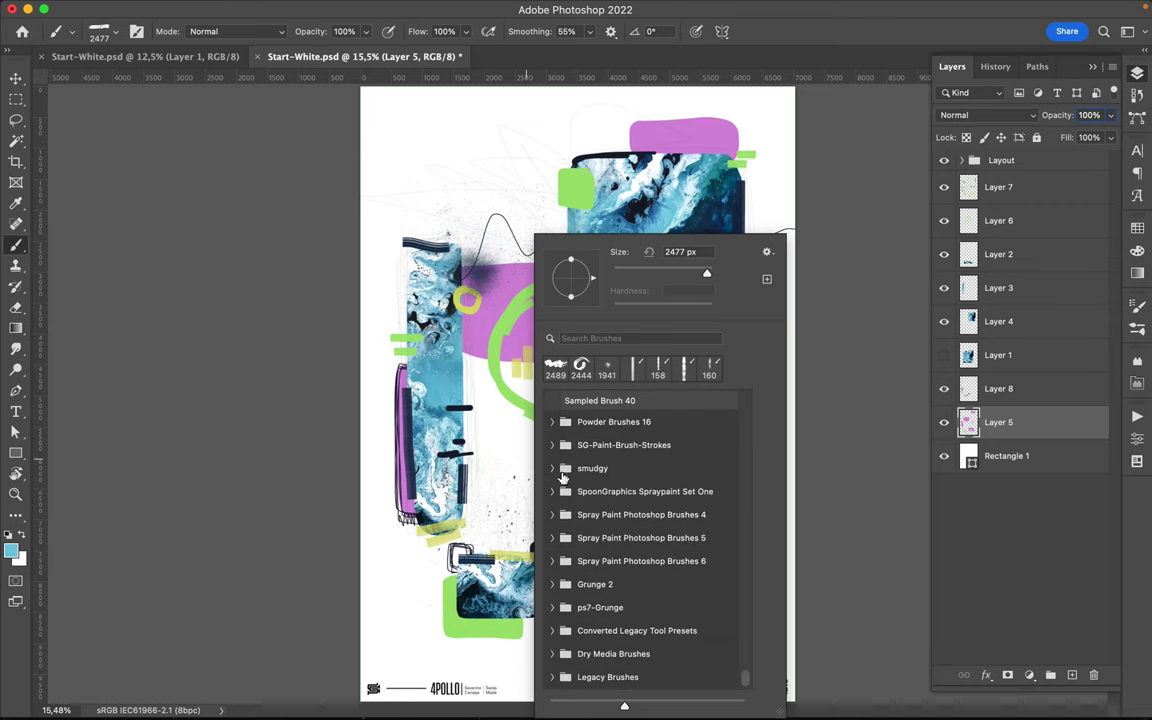
scroll(549, 468, down, 1)
click(552, 468)
click(643, 625)
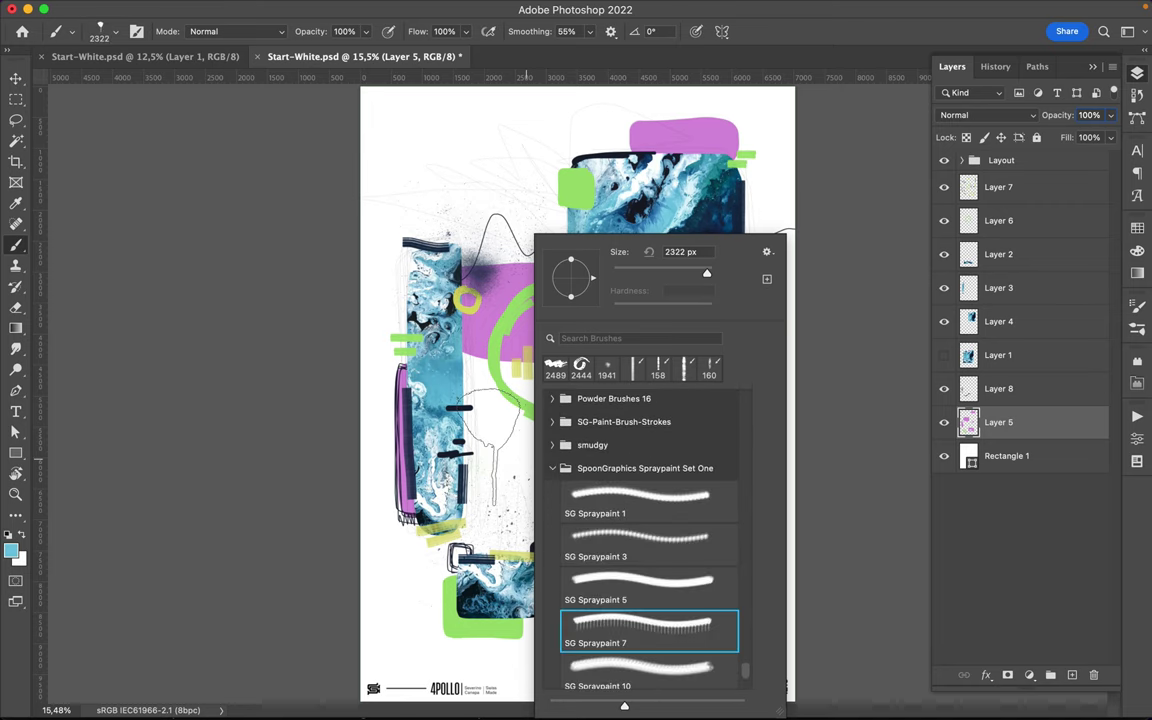
key(Return)
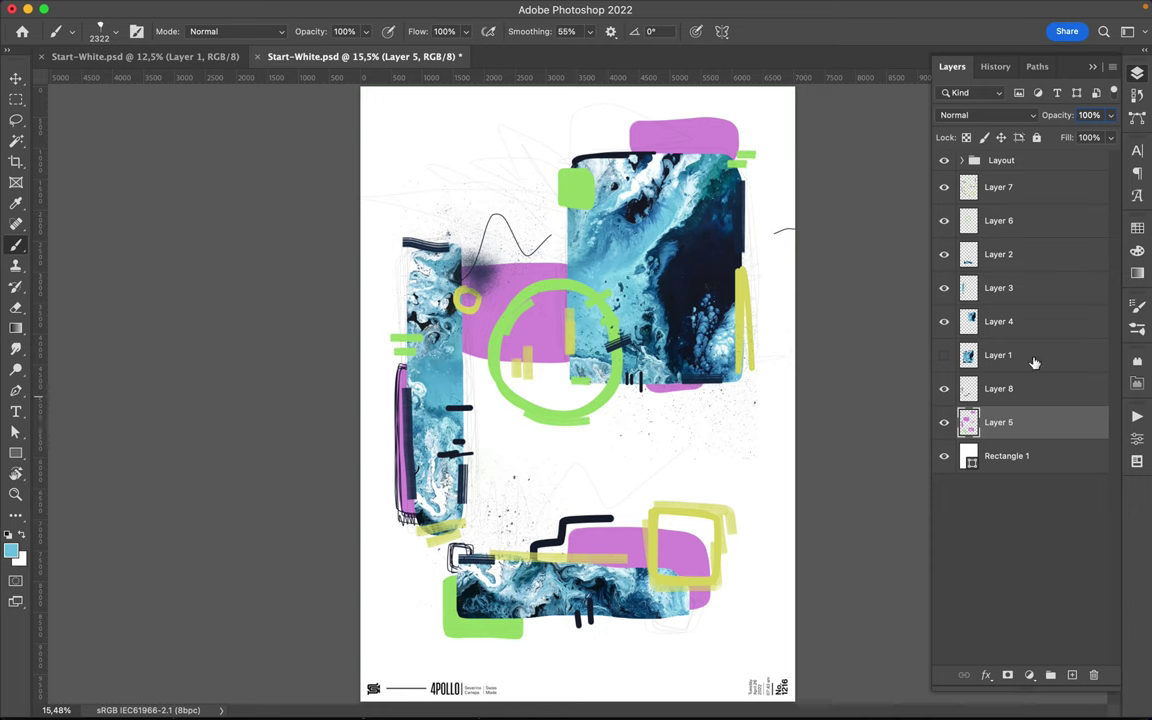
On Layer 7, spray a light-blue blob on the right marbled block and switch to SG Spraypaint 10
click(998, 187)
click(662, 345)
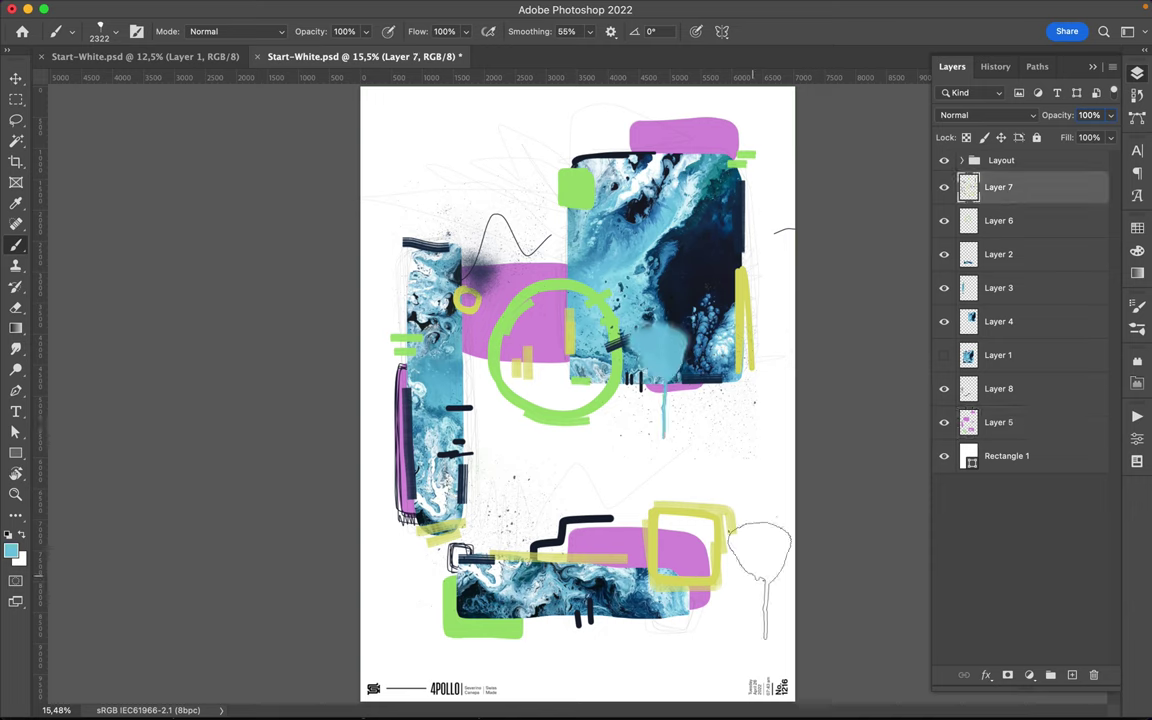
right_click(655, 238)
click(760, 630)
scroll(740, 520, down, 3)
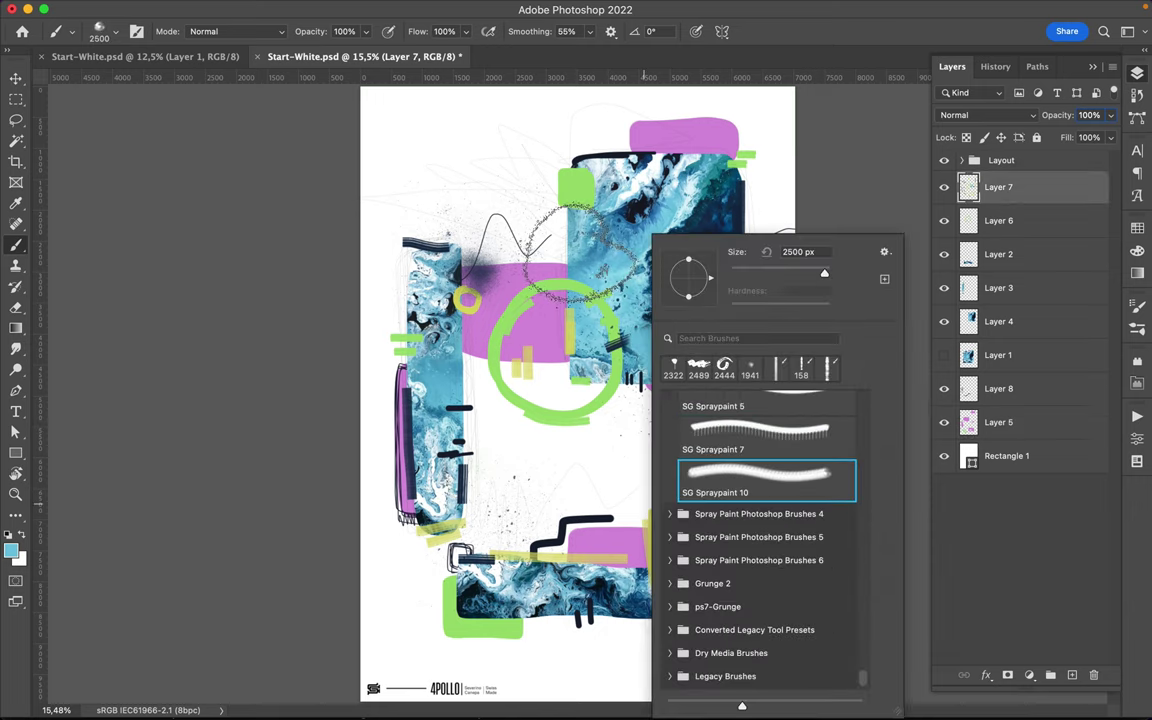
key(Escape)
Make yellow the paint colour and spray yellow near the circle's top
click(1137, 227)
click(947, 269)
click(580, 295)
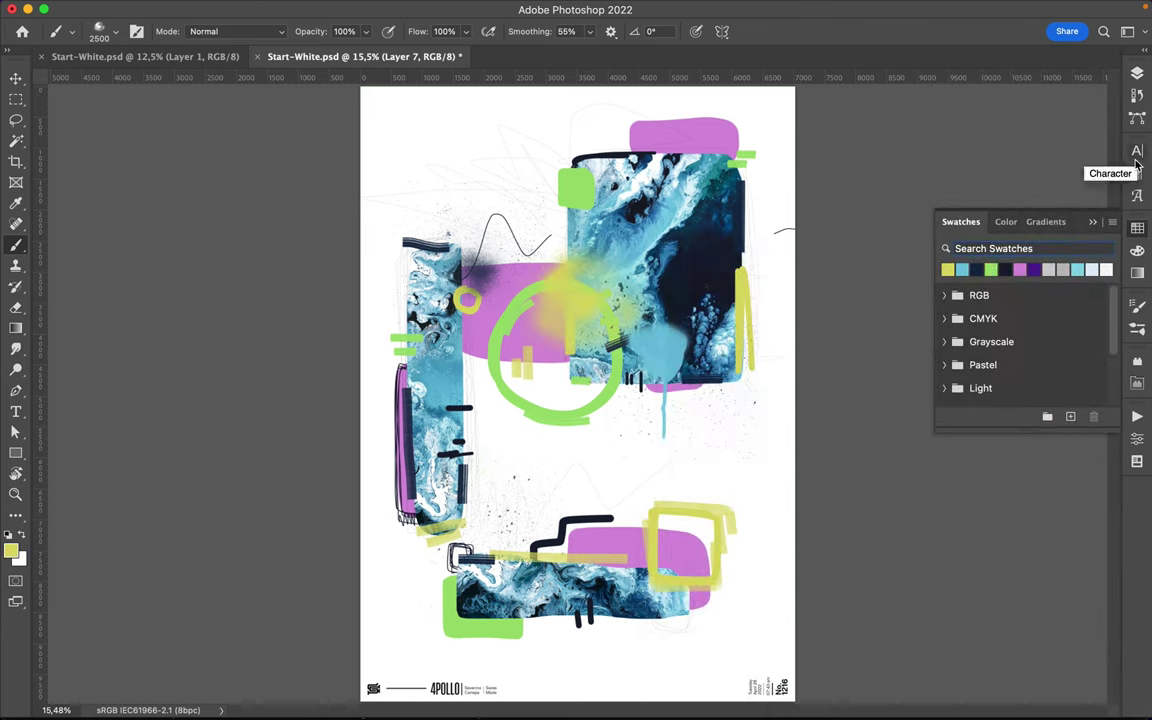
Try brushes from the Spray Paint Photoshop Brushes 4 set and browse other brush sets
right_click(738, 300)
scroll(760, 470, down, 1)
click(757, 491)
double_click(850, 520)
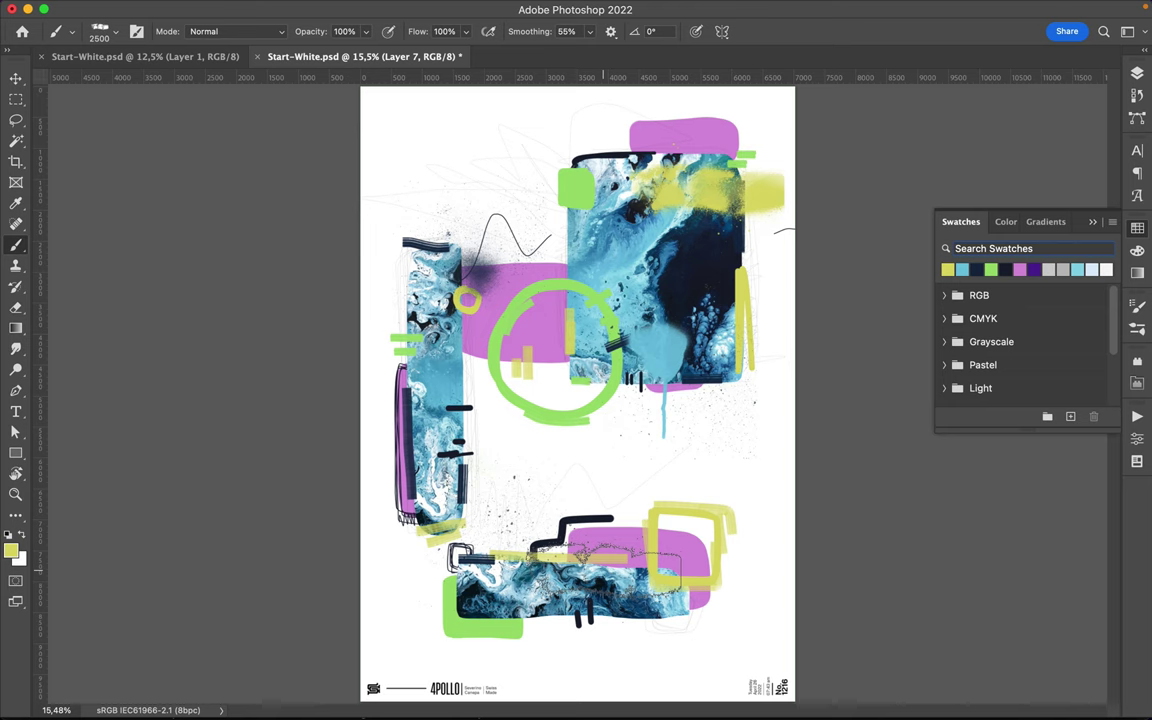
right_click(615, 240)
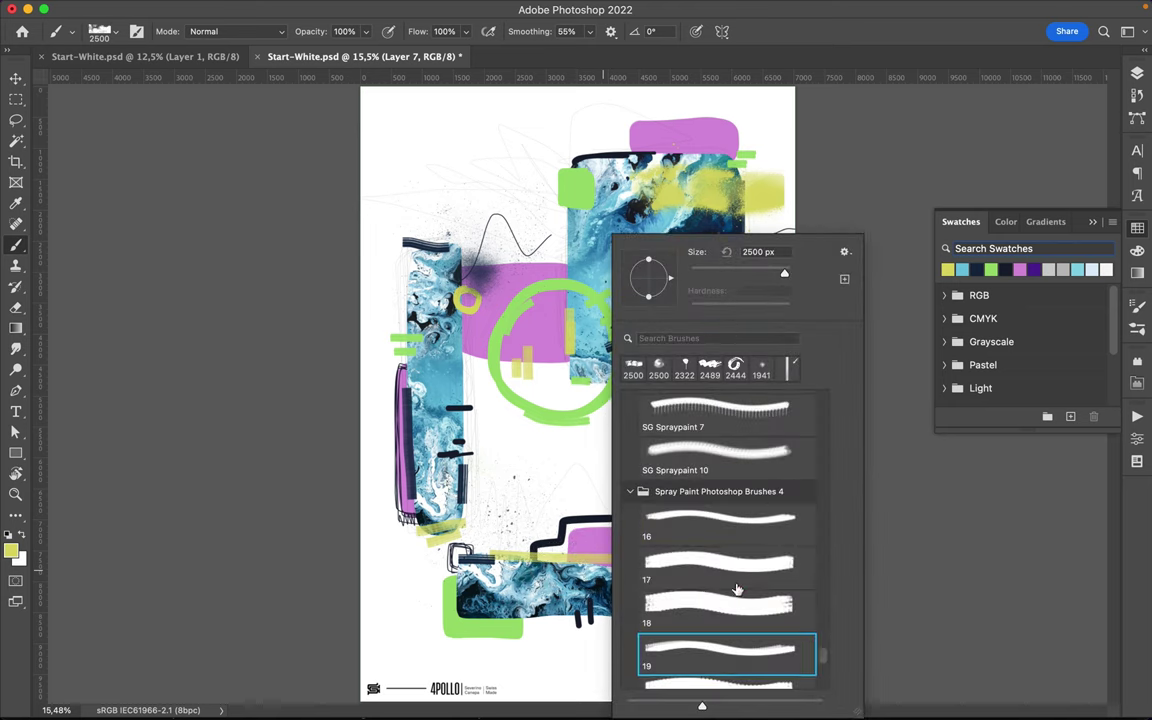
scroll(735, 586, down, 10)
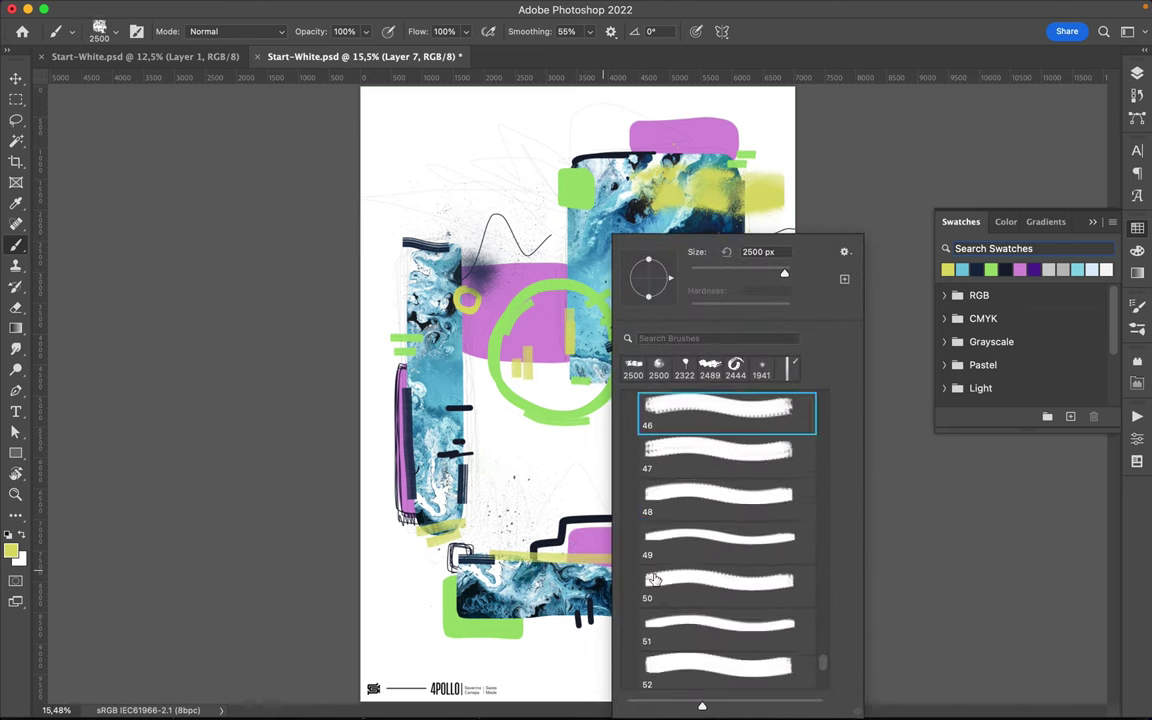
scroll(636, 505, down, 2)
click(632, 514)
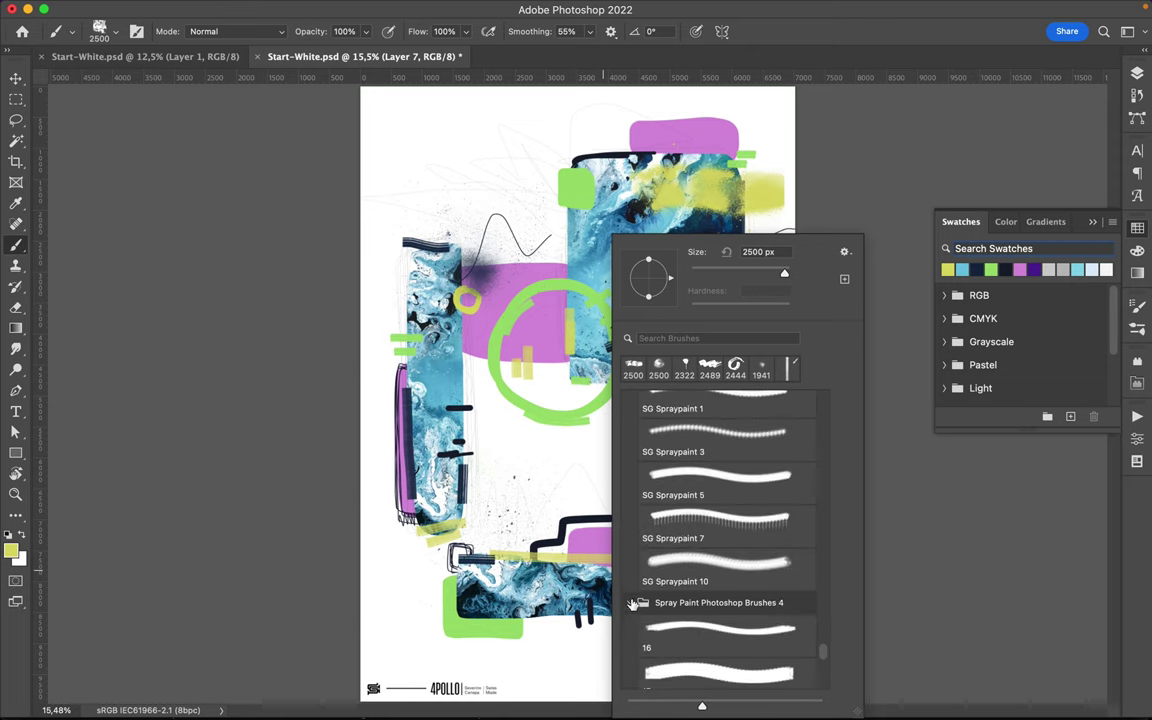
scroll(663, 581, down, 5)
scroll(670, 583, down, 3)
scroll(681, 558, up, 5)
scroll(681, 558, up, 3)
scroll(650, 510, up, 2)
click(630, 484)
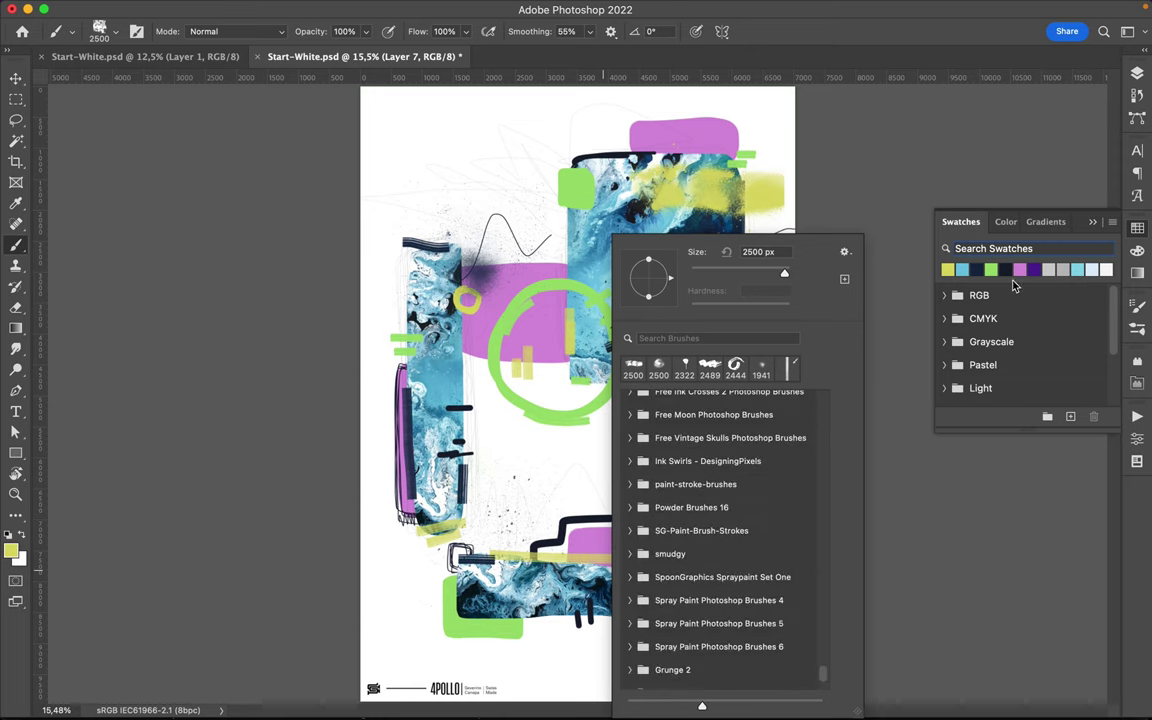
Switch to the Move tool and drag on the poster
key(Escape)
key(v)
drag(940, 210, 670, 385)
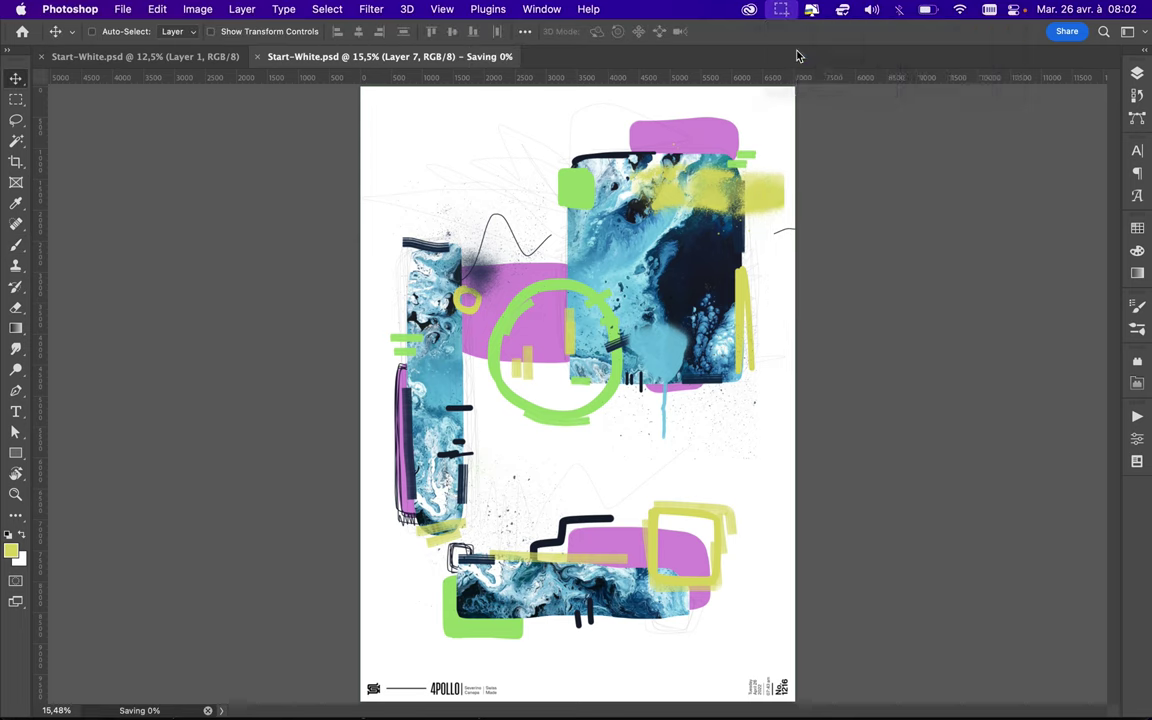